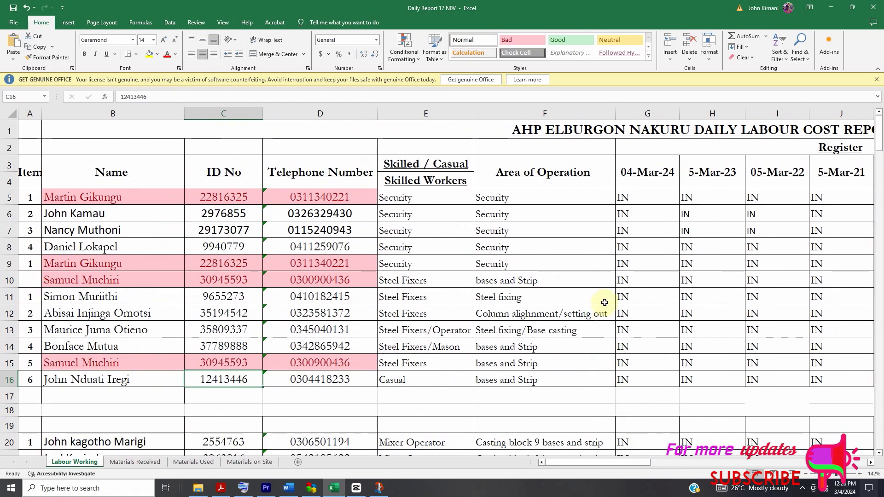
{"action": "left_click", "coordinate": [617, 130]}
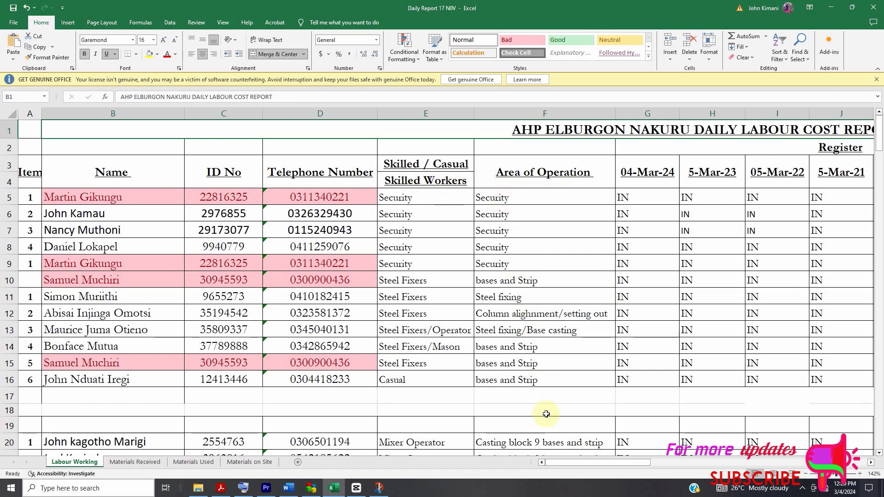
{"action": "left_click_drag", "start_coordinate": [580, 463], "coordinate": [585, 463]}
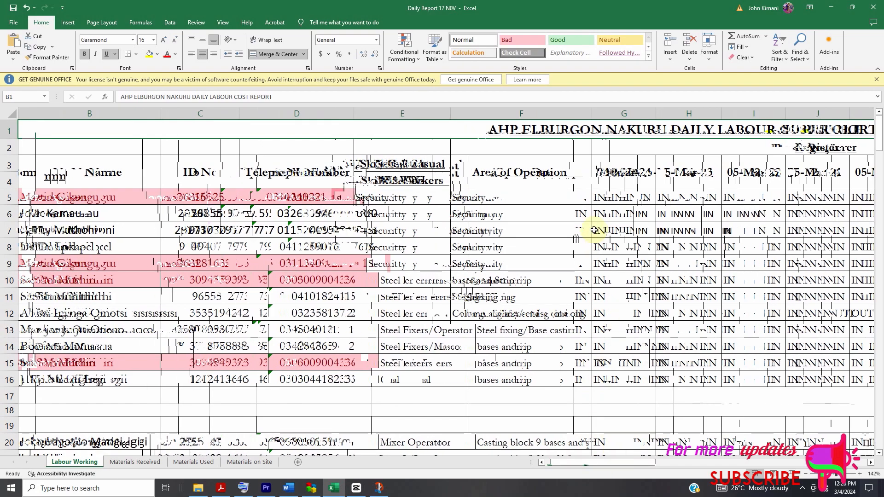
{"action": "double_click", "coordinate": [614, 174]}
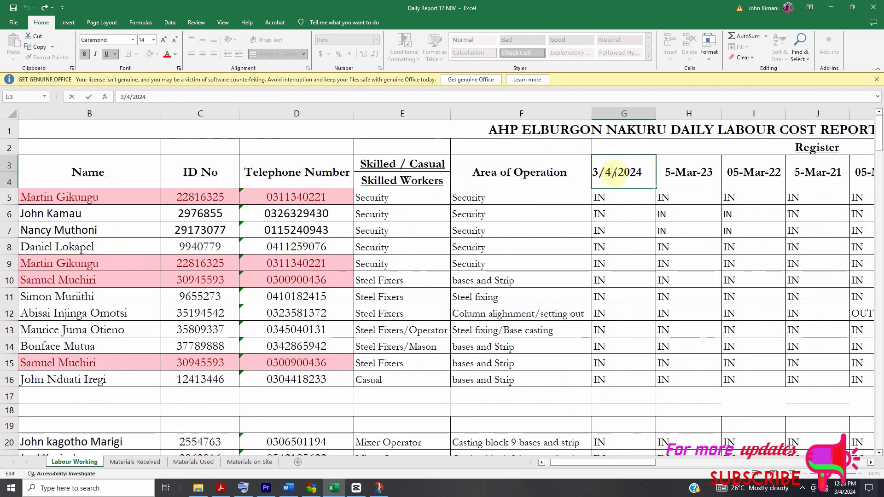
{"action": "right_click", "coordinate": [614, 174]}
{"action": "key", "text": "Escape"}
{"action": "right_click", "coordinate": [626, 173]}
{"action": "key", "text": "Escape"}
{"action": "key", "text": "Escape"}
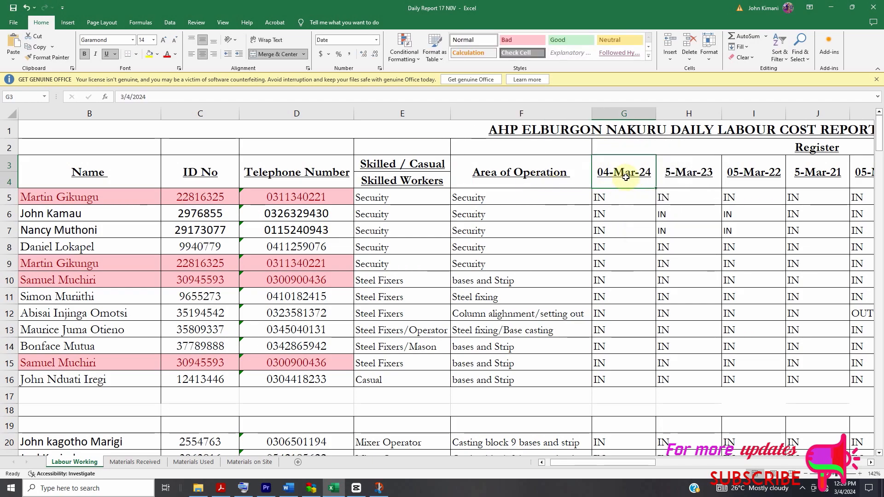
- Format the first date header in the register, cell G3, as a Number with two decimal places
{"action": "right_click", "coordinate": [626, 178]}
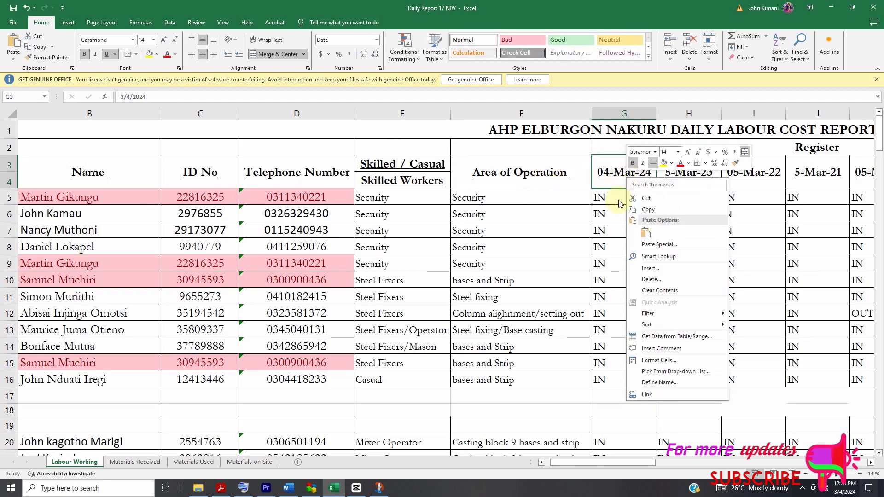
{"action": "left_click", "coordinate": [659, 360]}
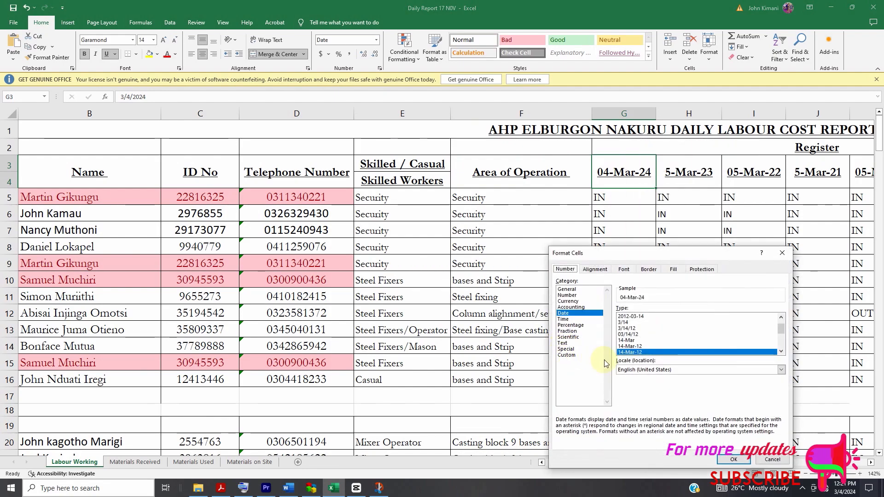
{"action": "left_click", "coordinate": [571, 289]}
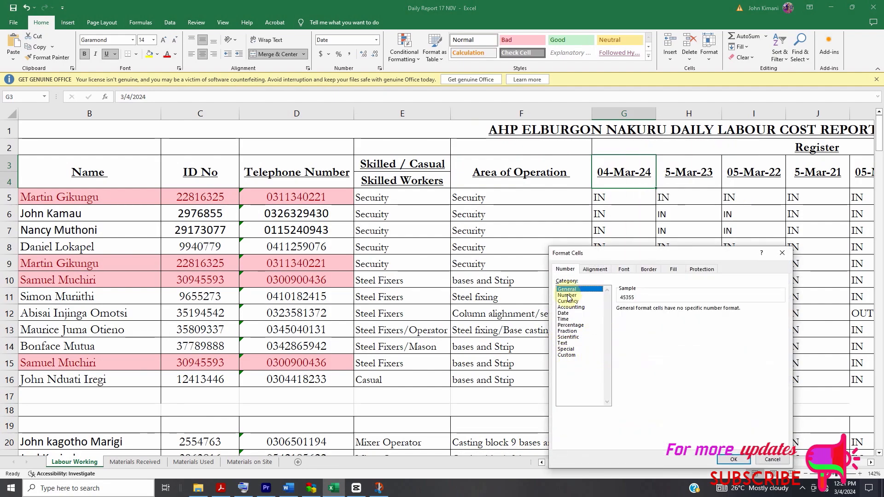
{"action": "left_click", "coordinate": [568, 295]}
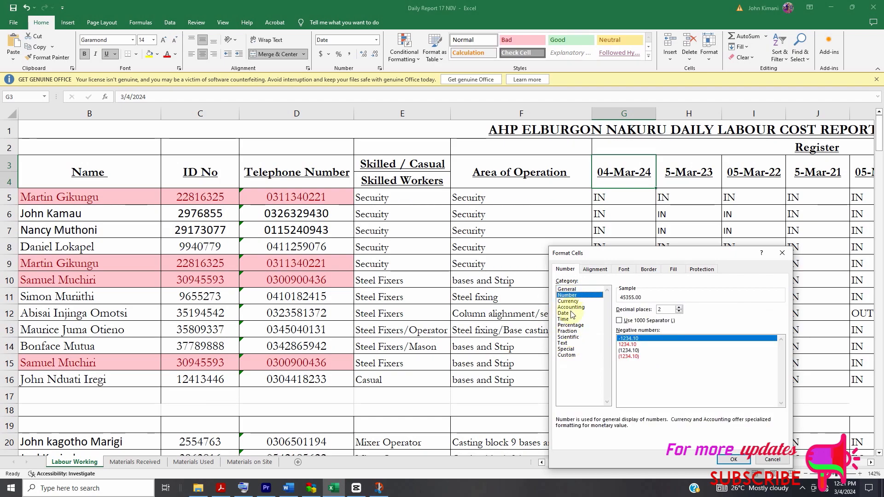
{"action": "left_click", "coordinate": [734, 460]}
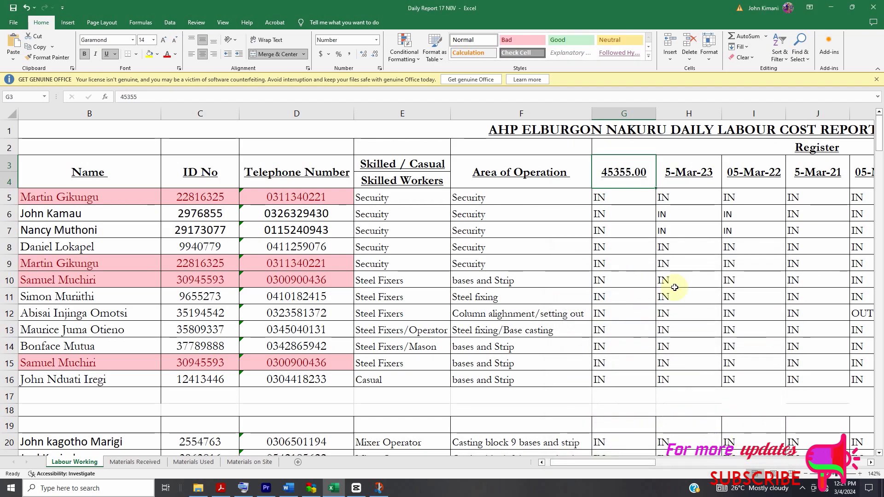
{"action": "double_click", "coordinate": [629, 174]}
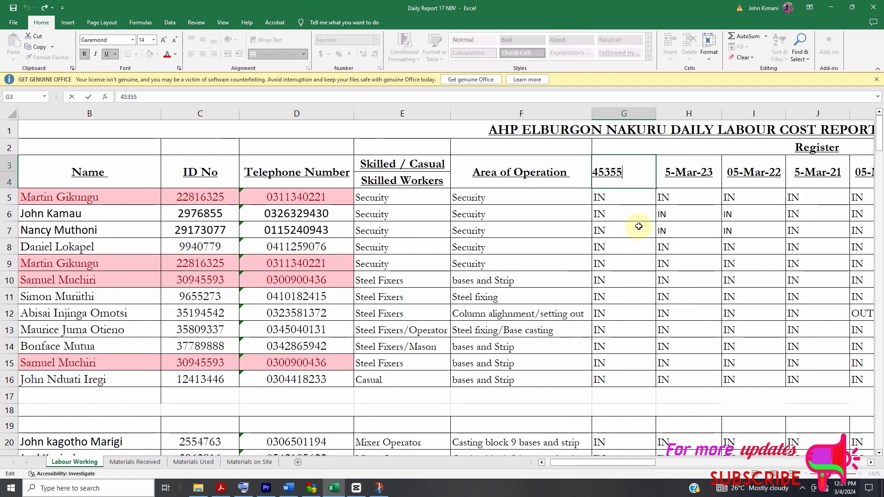
{"action": "key", "text": "Escape"}
- Format the first register header, cell G3, as a Date using the 14-Mar-12 type without a leading zero
{"action": "right_click", "coordinate": [627, 176]}
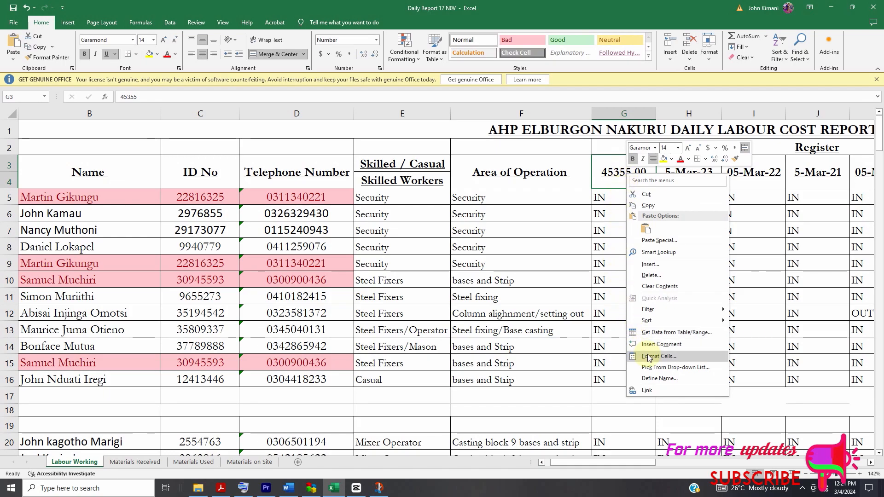
{"action": "left_click", "coordinate": [649, 357]}
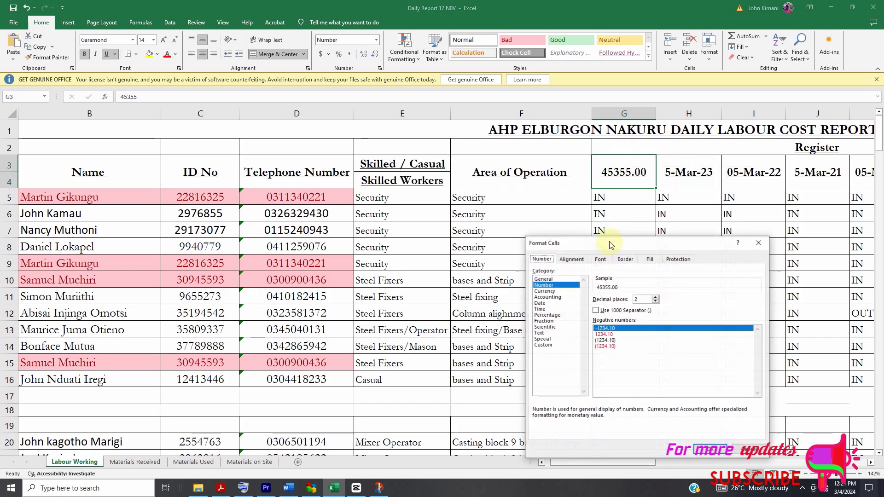
{"action": "left_click", "coordinate": [545, 304]}
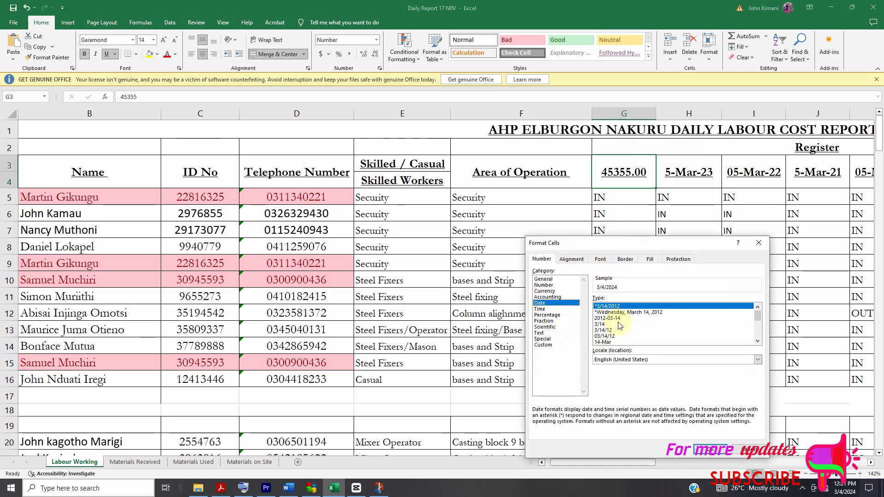
{"action": "left_click_drag", "start_coordinate": [758, 321], "coordinate": [755, 327]}
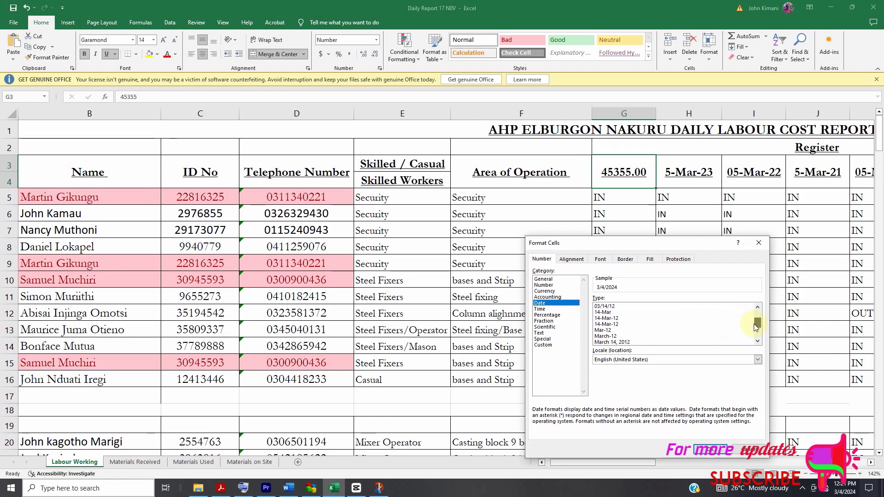
{"action": "double_click", "coordinate": [611, 320]}
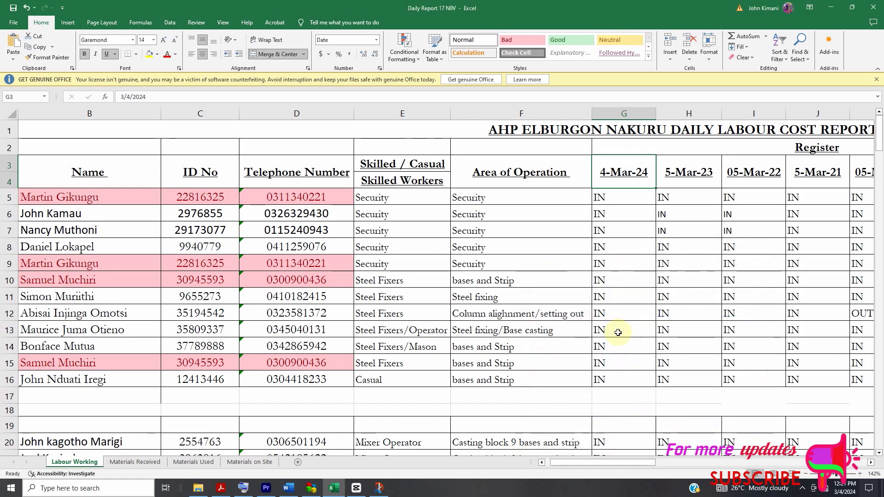
{"action": "double_click", "coordinate": [662, 313]}
- Start a new worker entry in row 17 with item number 7 and the worker's full name in capitals
{"action": "left_click_drag", "start_coordinate": [650, 462], "coordinate": [631, 466]}
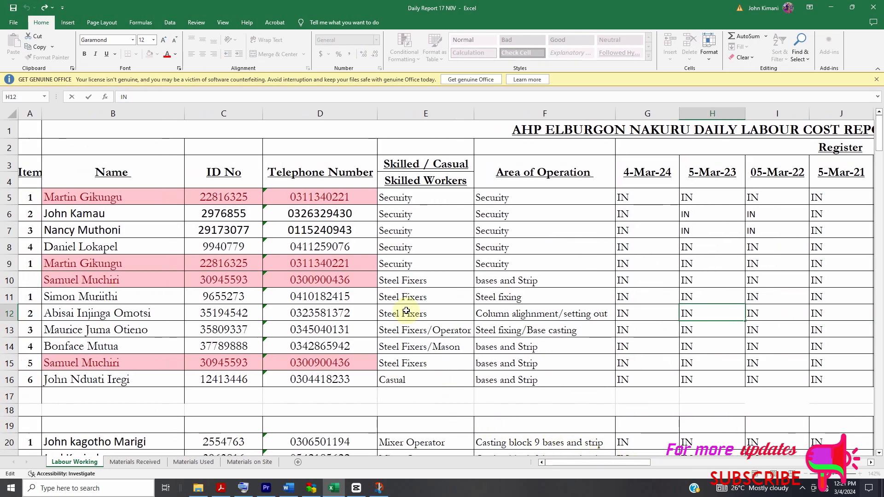
{"action": "left_click", "coordinate": [23, 394]}
{"action": "type", "text": "7"}
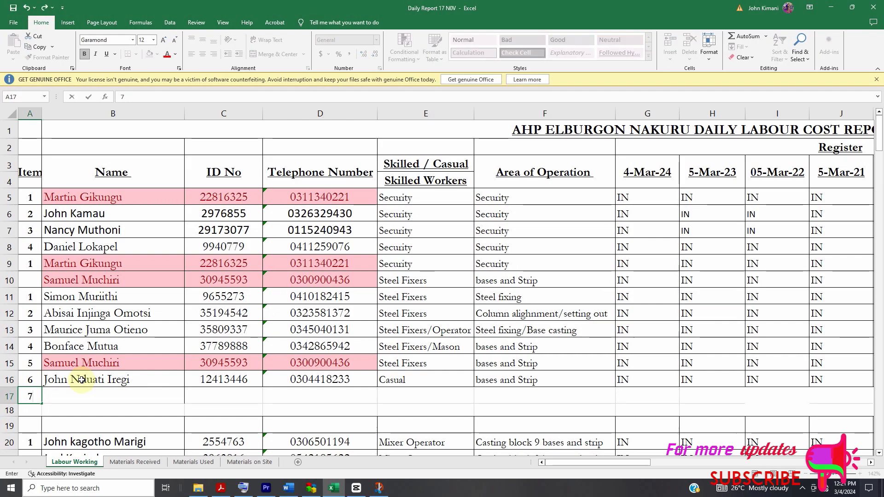
{"action": "left_click", "coordinate": [81, 396]}
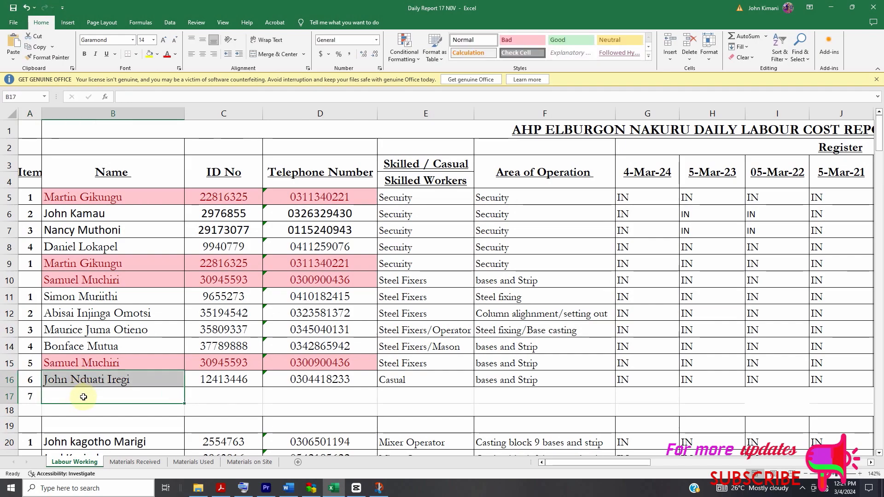
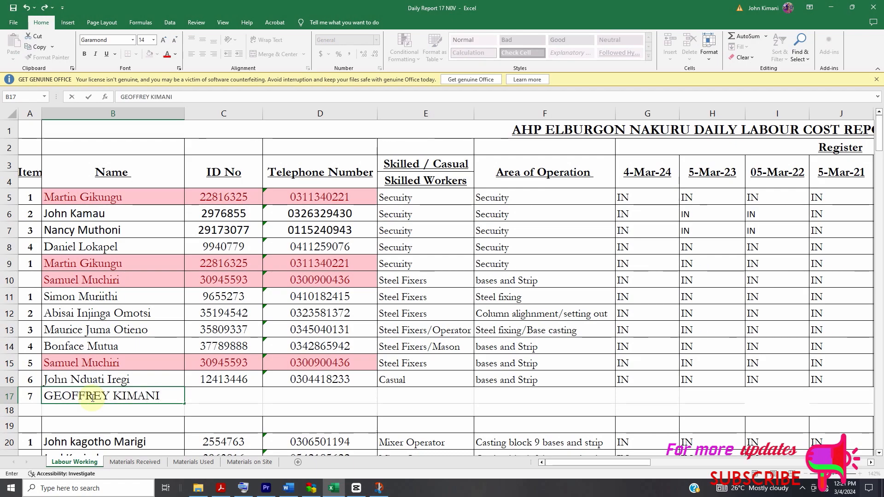
- Enter the new worker's ID number in row 17
{"action": "left_click", "coordinate": [237, 400]}
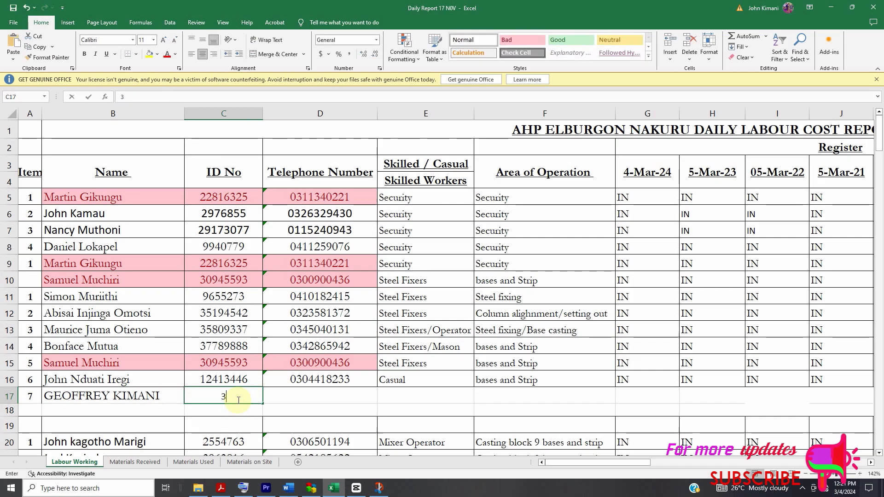
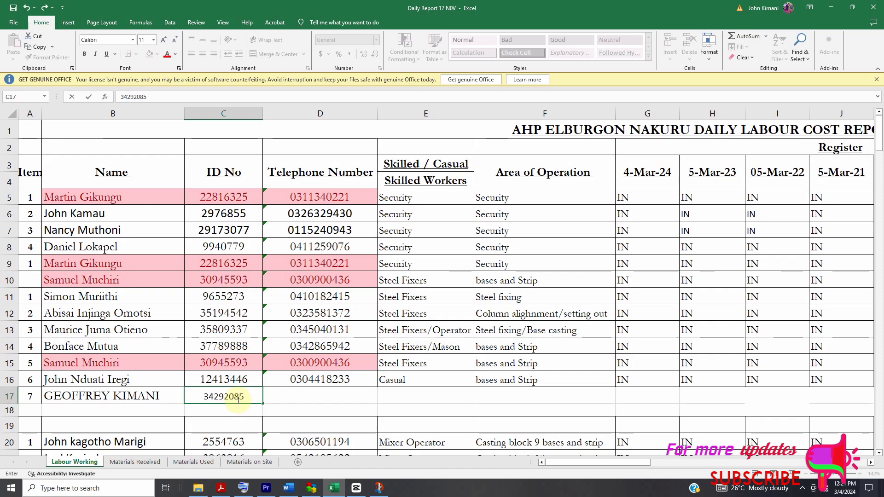
- Enter the new worker's telephone number in row 17
{"action": "left_click", "coordinate": [289, 399]}
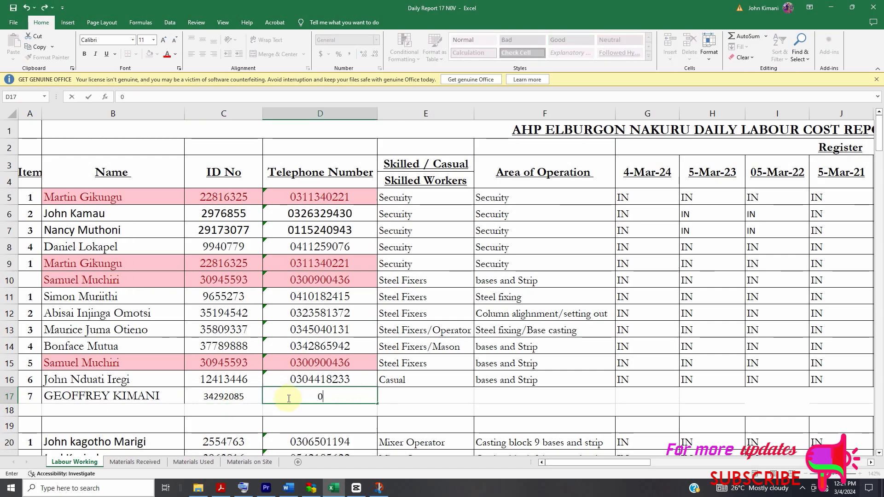
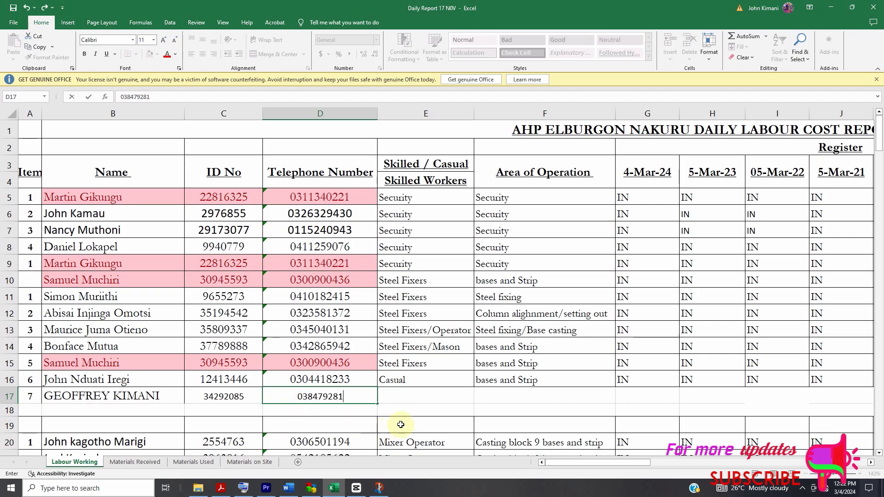
- Record the row 17 worker's skill as MASON and the area of operation as PERIMETER WALL
{"action": "left_click", "coordinate": [419, 400]}
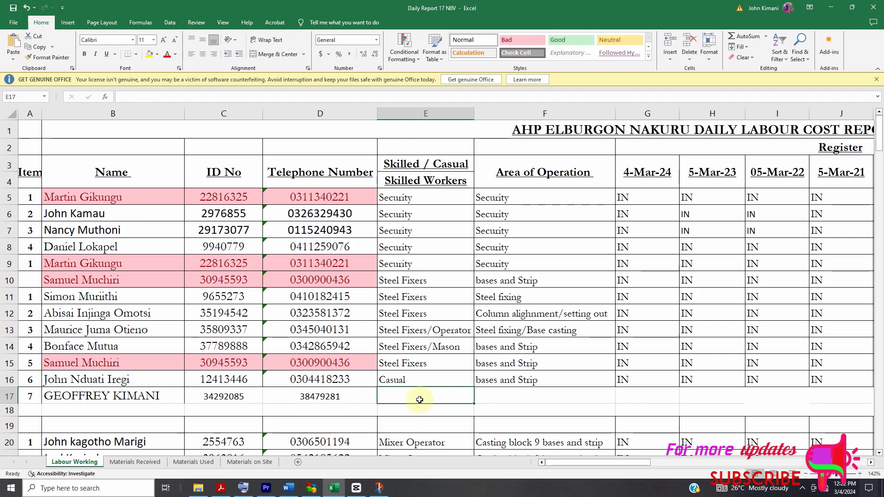
{"action": "type", "text": "MASON"}
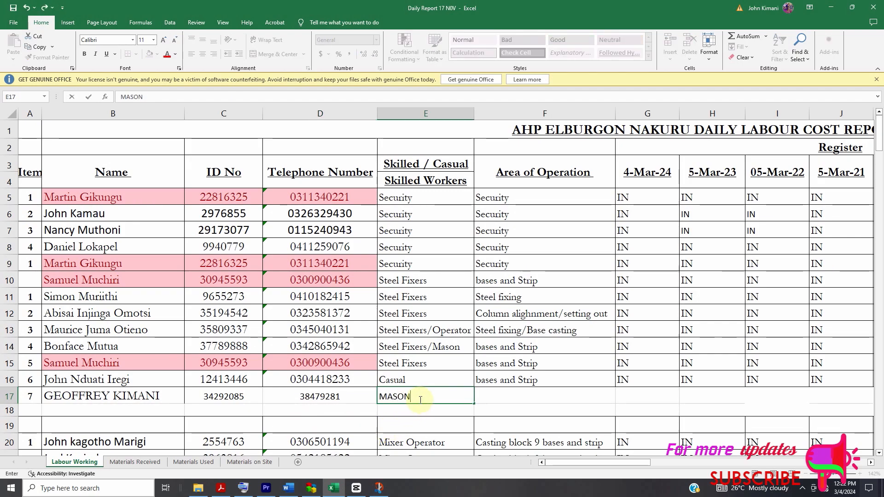
{"action": "left_click", "coordinate": [502, 395]}
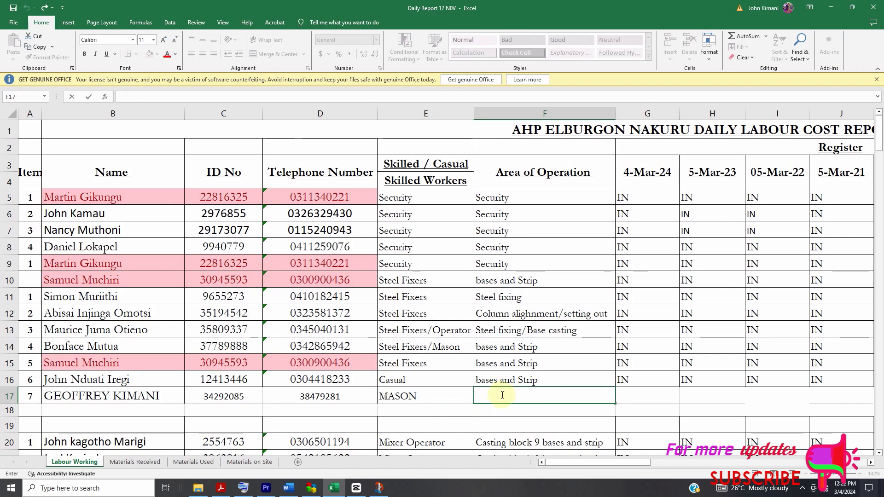
{"action": "type", "text": "PERIMETER WALL"}
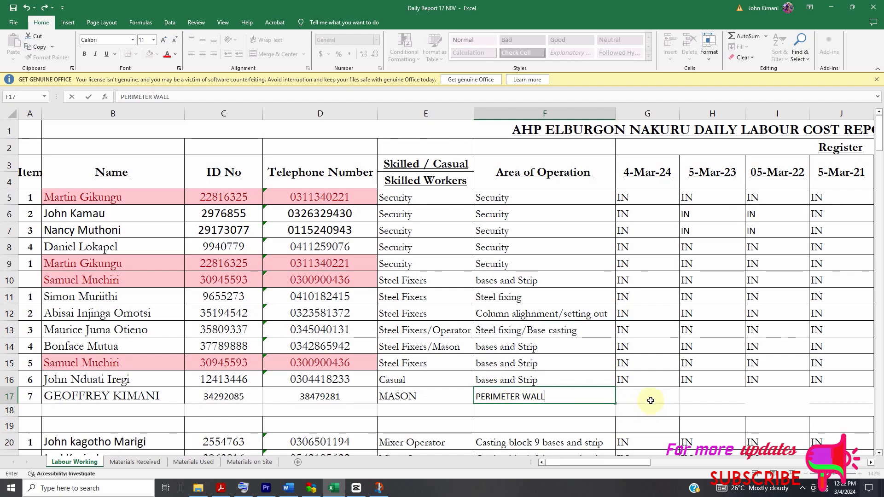
- Mark the row 17 worker's attendance as IN for 4-Mar-24 and OUT for 5-Mar-23
{"action": "left_click", "coordinate": [650, 401]}
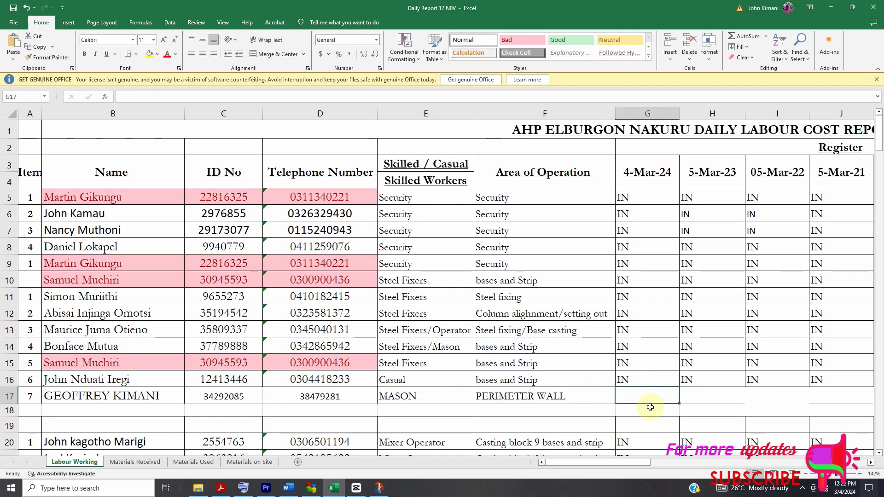
{"action": "type", "text": "IN"}
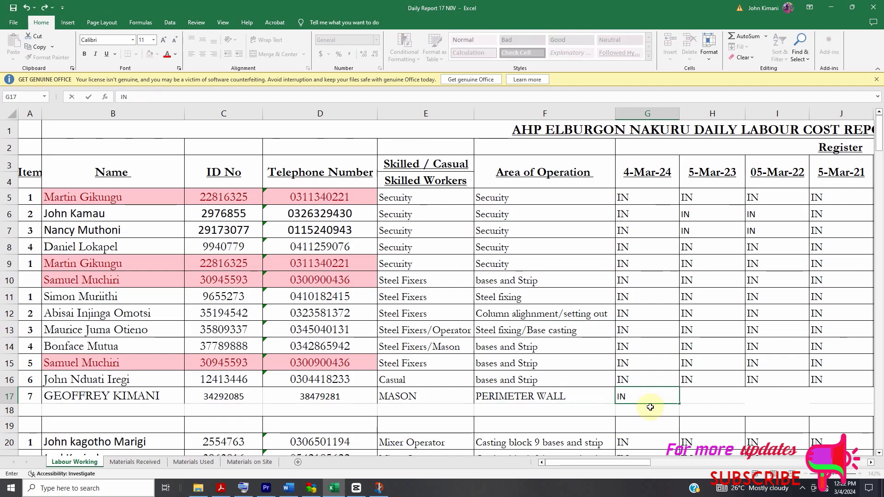
{"action": "double_click", "coordinate": [698, 392]}
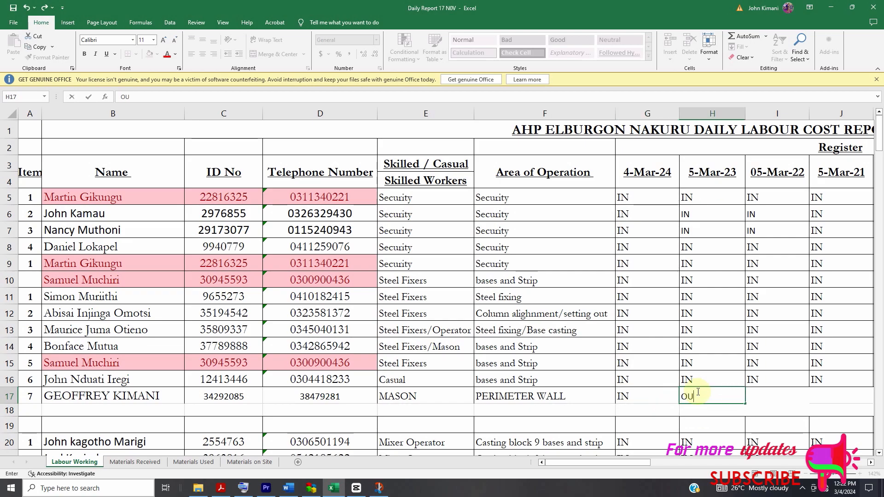
{"action": "type", "text": "OUT"}
{"action": "left_click", "coordinate": [766, 400]}
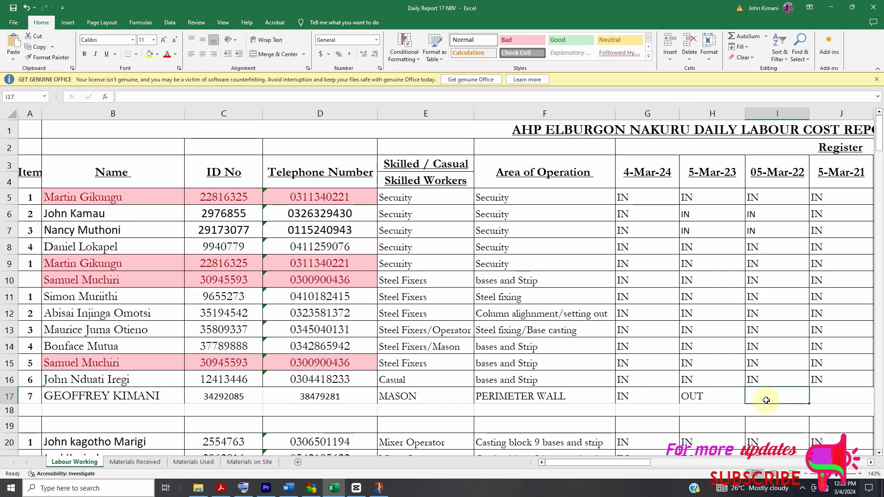
- Mark the row 17 worker's attendance as IN for 05-Mar-22 and OUT for 5-Mar-21
{"action": "type", "text": "IN"}
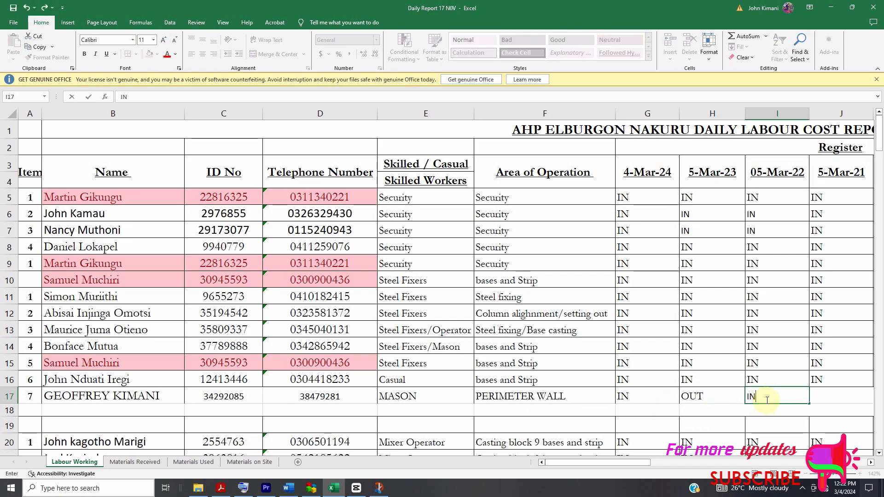
{"action": "left_click", "coordinate": [834, 391]}
{"action": "type", "text": "OU"}
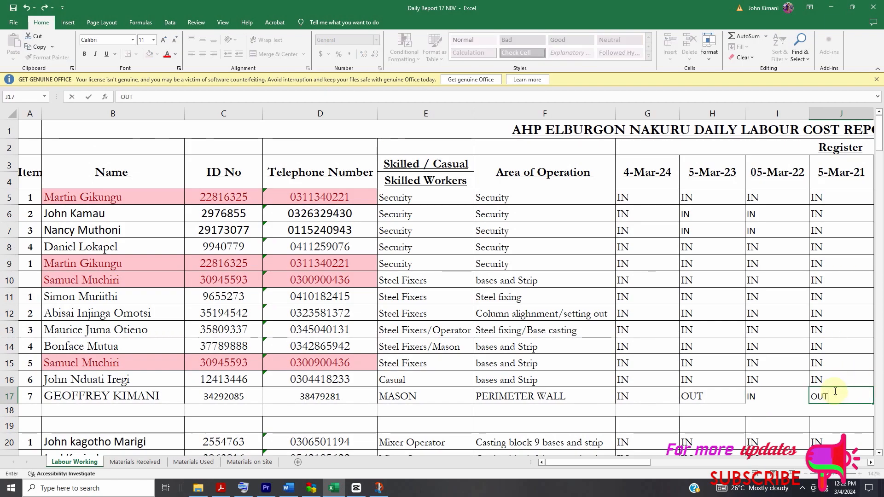
{"action": "type", "text": "T"}
- Mark the row 17 worker's attendance as IN for 05-Mar-20, OUT for 6-Mar-19 and IN for 06-Mar-18
{"action": "left_click_drag", "start_coordinate": [633, 460], "coordinate": [660, 463]}
{"action": "left_click", "coordinate": [450, 391]}
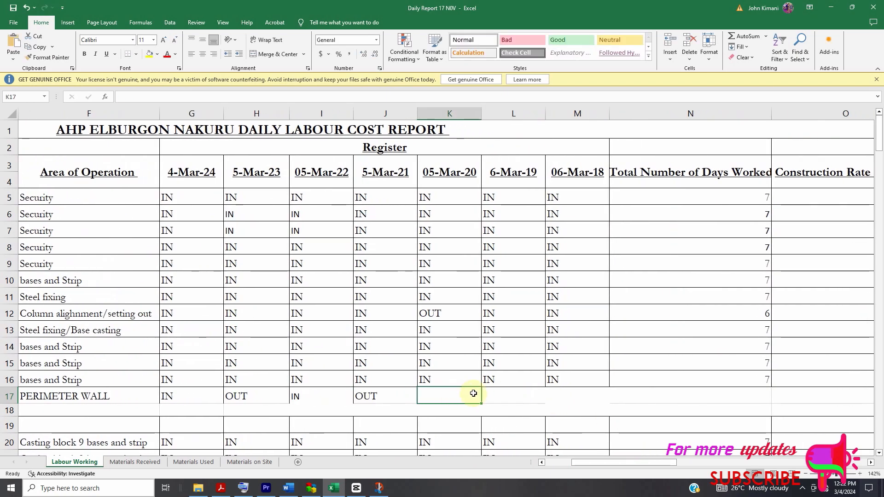
{"action": "type", "text": "IN"}
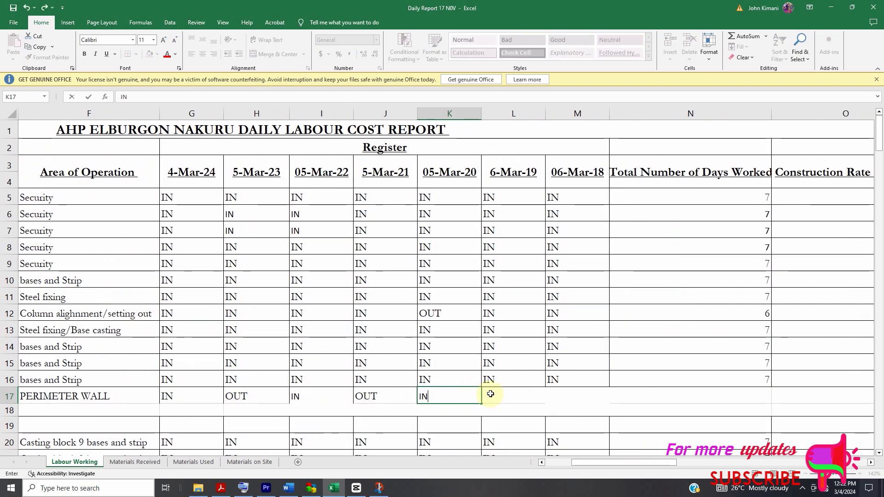
{"action": "left_click", "coordinate": [490, 394]}
{"action": "type", "text": "OUT"}
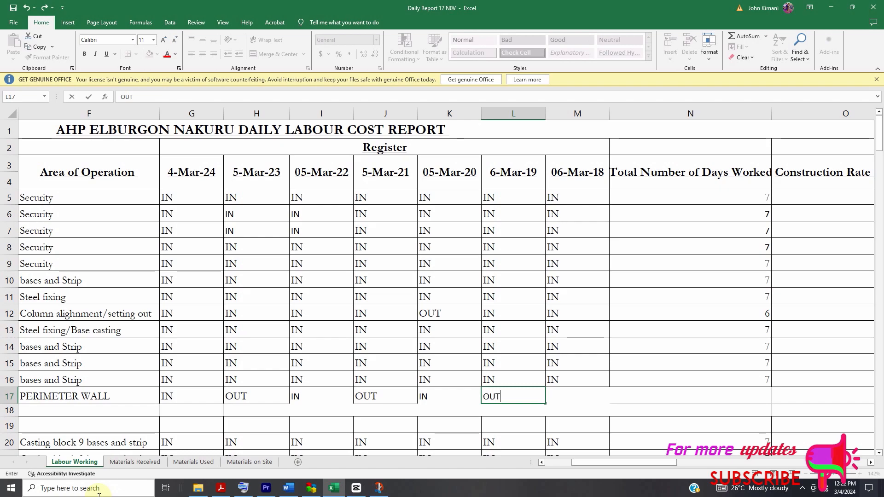
{"action": "left_click", "coordinate": [563, 394]}
{"action": "type", "text": "IN"}
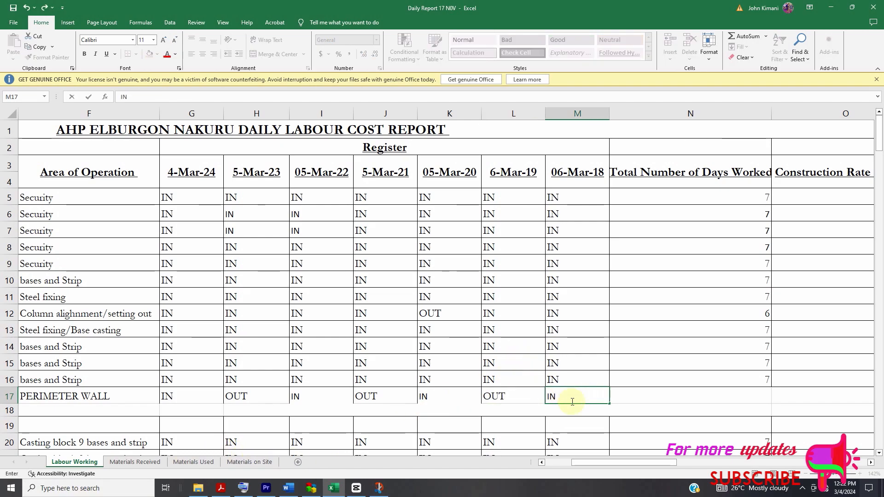
- Inspect the Total Number of Days Worked formula in N17 and clear the cell
{"action": "left_click", "coordinate": [624, 400]}
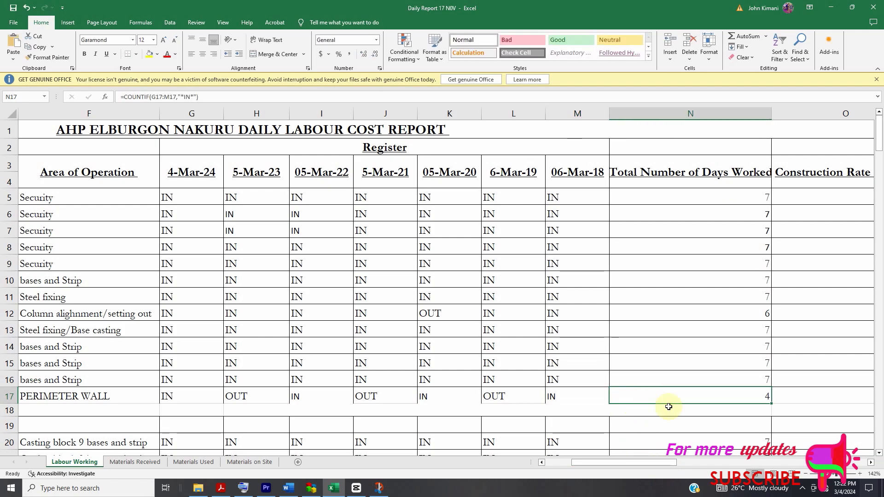
{"action": "double_click", "coordinate": [621, 398]}
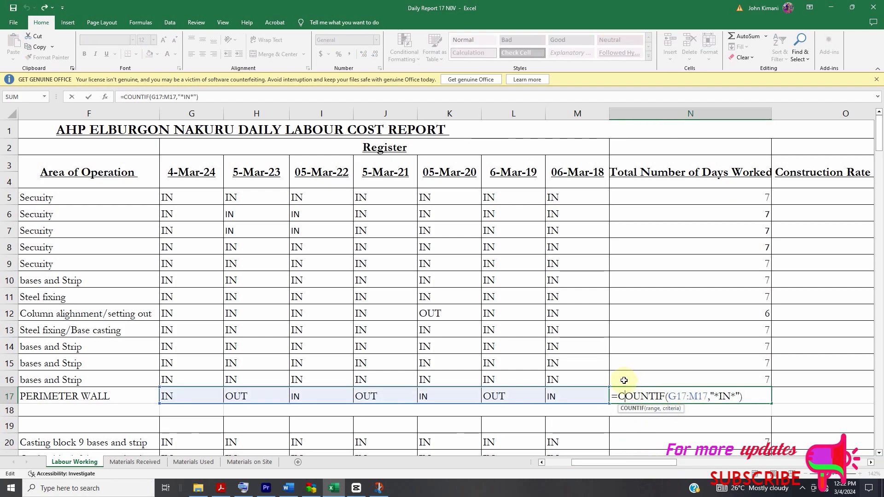
{"action": "left_click", "coordinate": [569, 390]}
{"action": "left_click", "coordinate": [643, 399]}
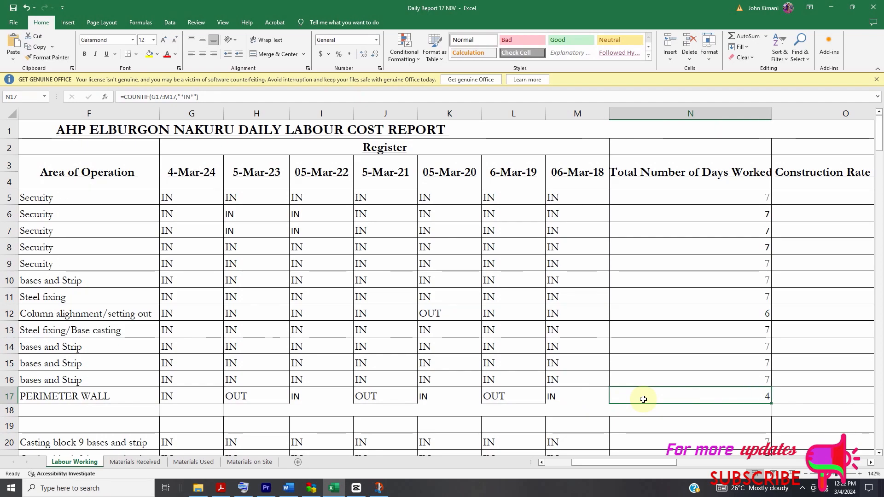
{"action": "key", "text": "Delete"}
{"action": "left_click", "coordinate": [561, 398]}
{"action": "left_click", "coordinate": [652, 399]}
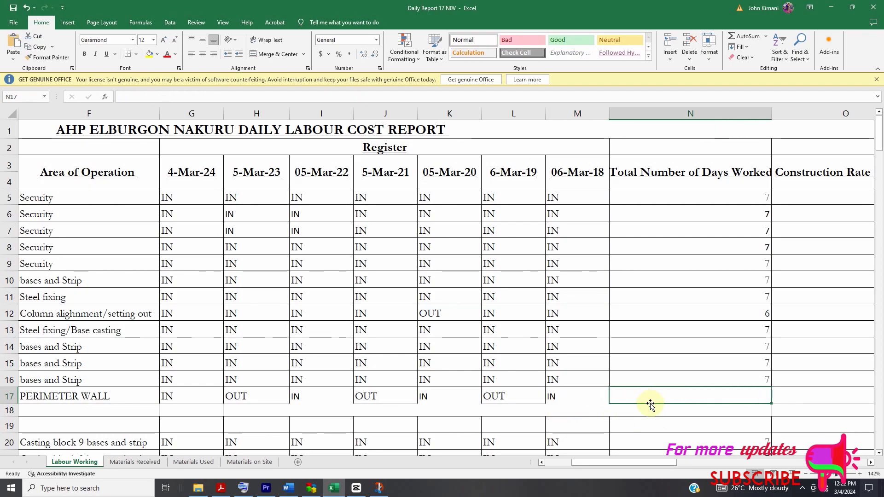
- Begin a COUNTIF formula in the row 17 worker's Total Number of Days Worked cell, N17
{"action": "type", "text": "=COUNT"}
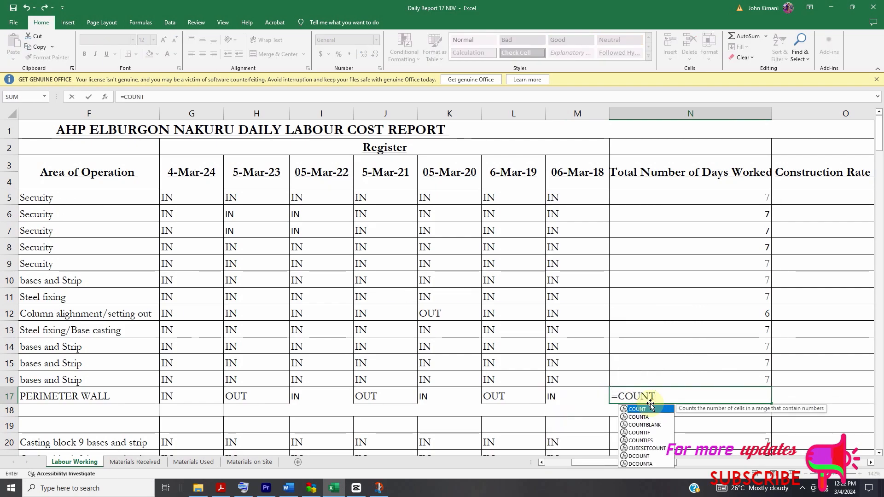
{"action": "type", "text": "IF"}
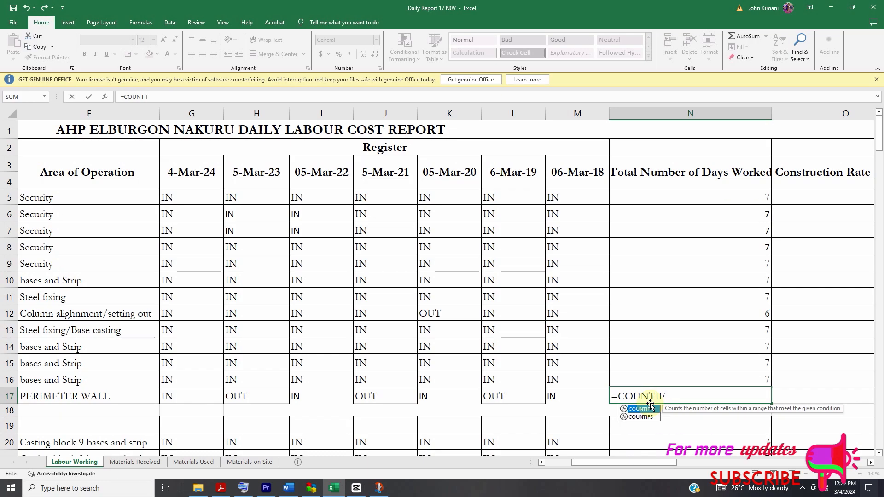
{"action": "key", "text": "Escape"}
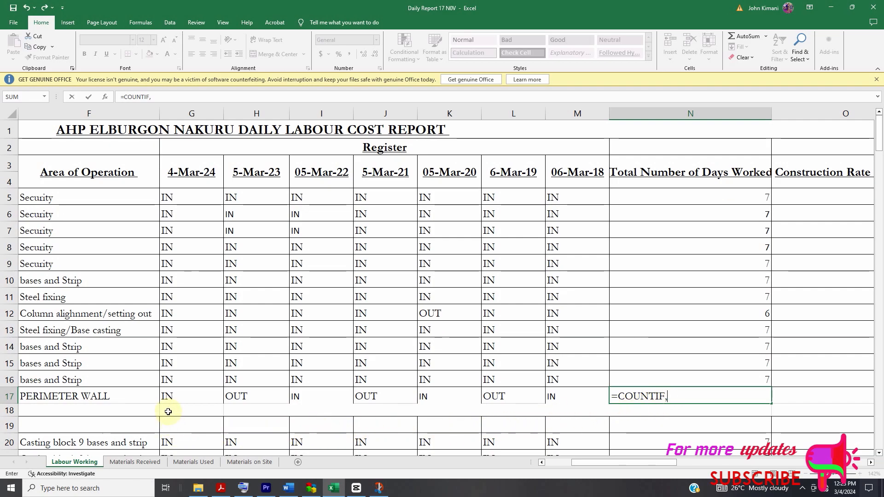
{"action": "type", "text": ","}
{"action": "left_click", "coordinate": [169, 398]}
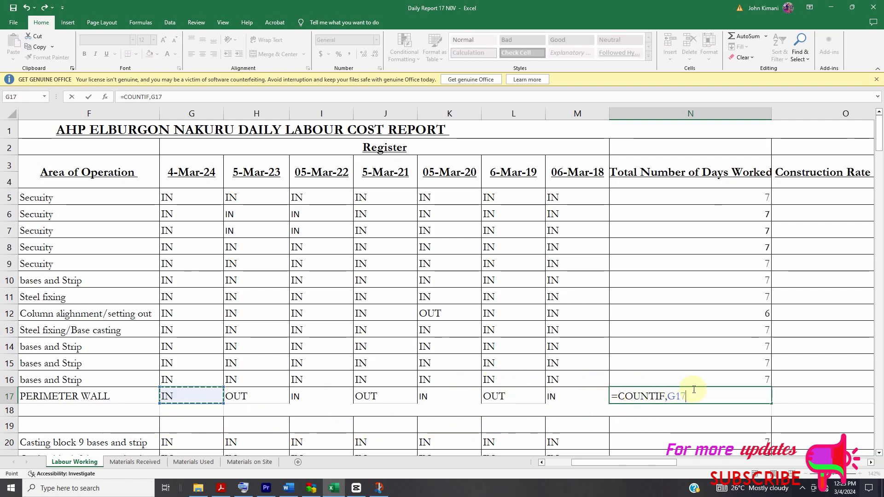
{"action": "key", "text": "BackSpace"}
{"action": "key", "text": "BackSpace"}
{"action": "key", "text": "BackSpace"}
{"action": "key", "text": "BackSpace"}
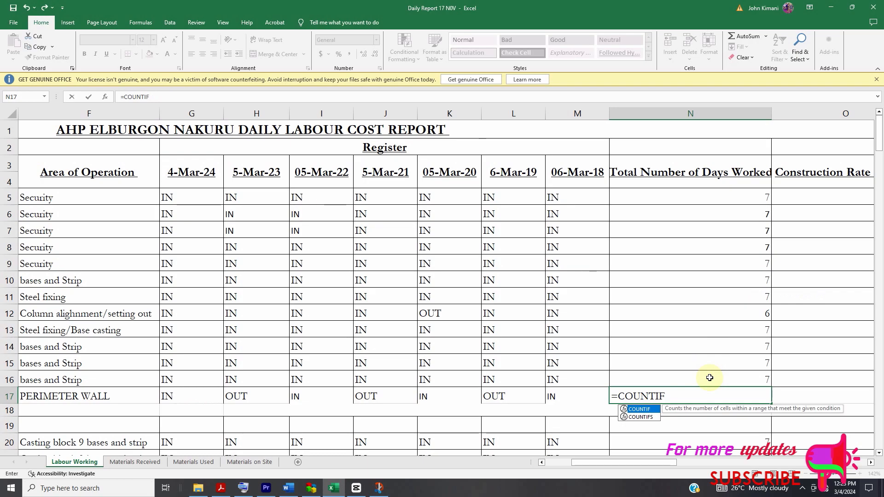
- Set the row 17 attendance cells G17:M17 as the range of the COUNTIF formula in N17
{"action": "double_click", "coordinate": [637, 413]}
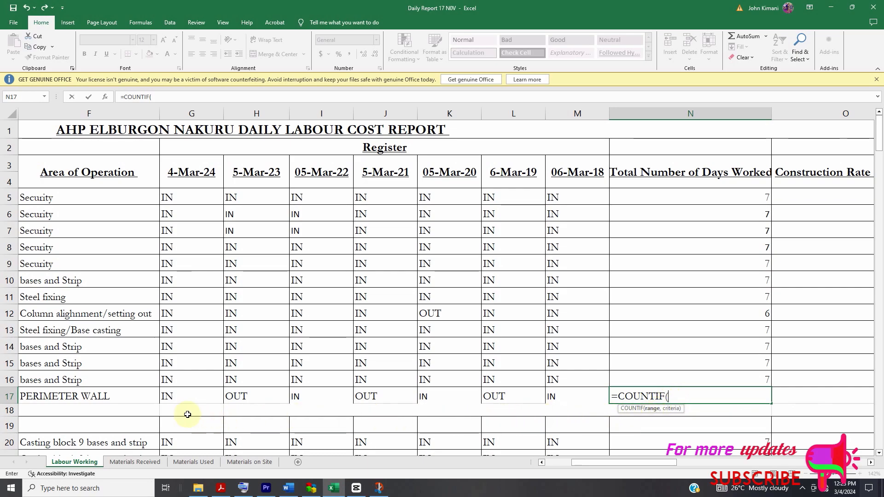
{"action": "left_click_drag", "start_coordinate": [168, 397], "coordinate": [586, 397]}
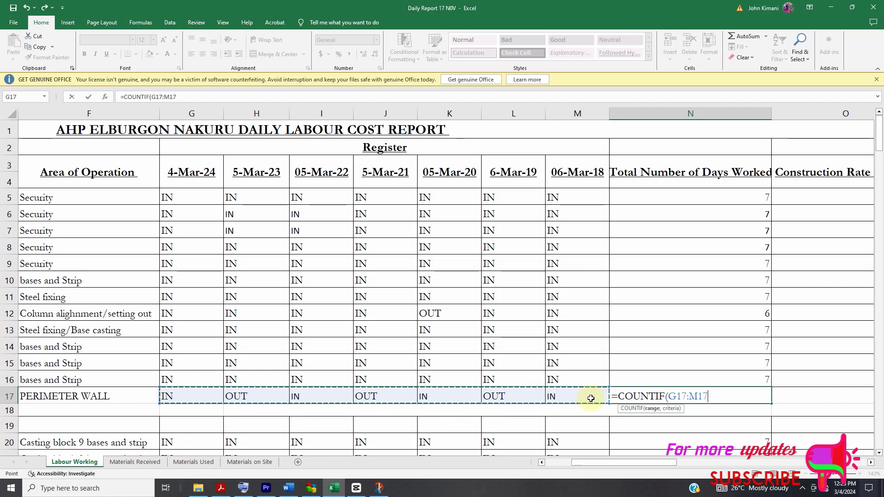
{"action": "key", "text": "Return"}
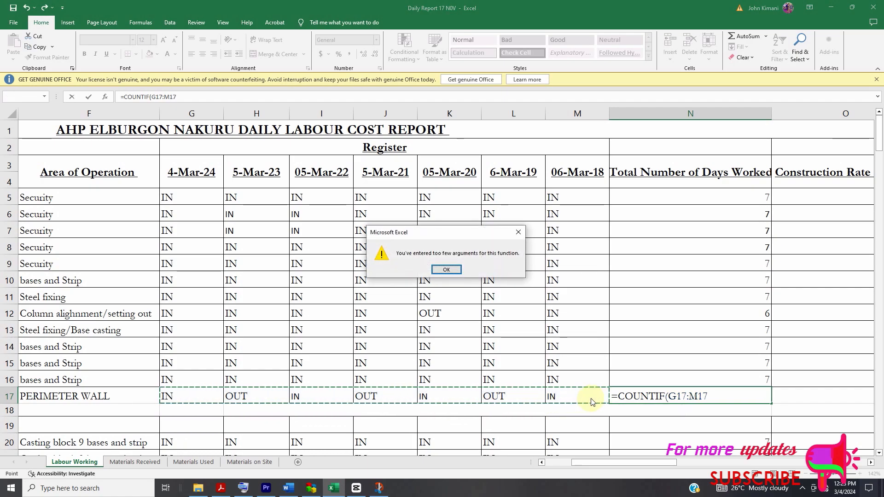
{"action": "left_click", "coordinate": [446, 270]}
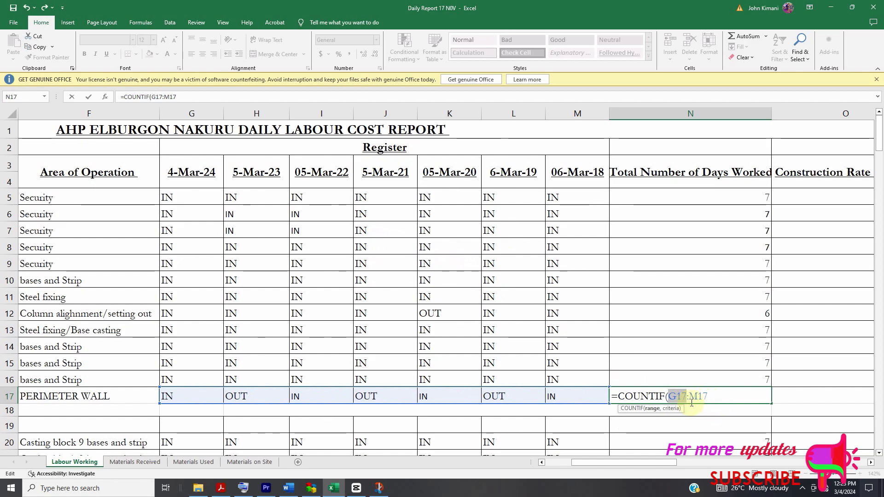
- Complete the COUNTIF formula in N17 with the criterion "*IN*" and review the entered formula
{"action": "left_click", "coordinate": [708, 396]}
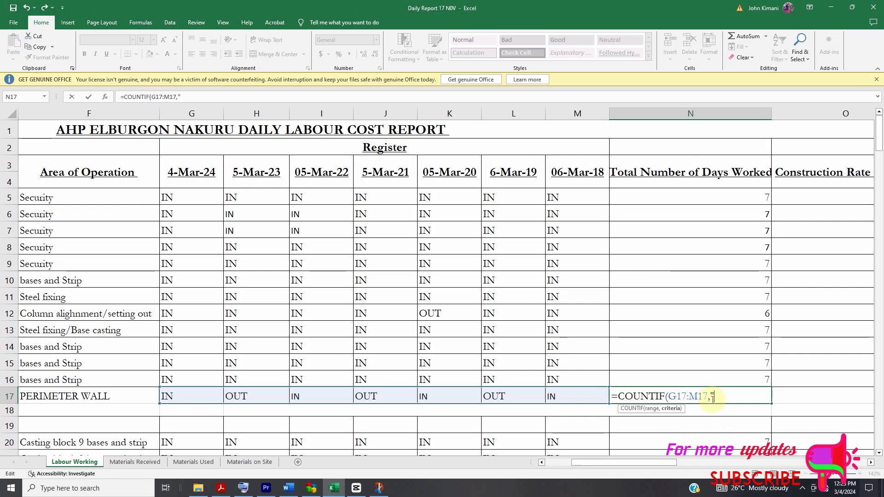
{"action": "type", "text": "*IN"}
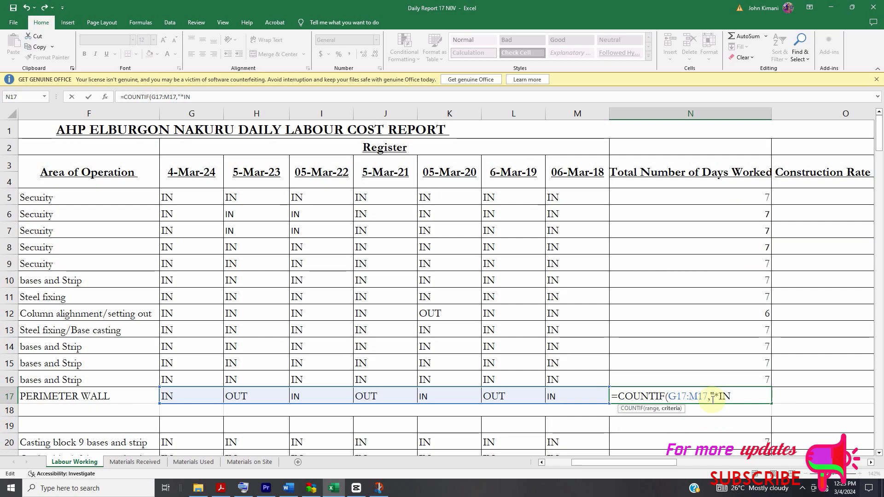
{"action": "type", "text": "*"}
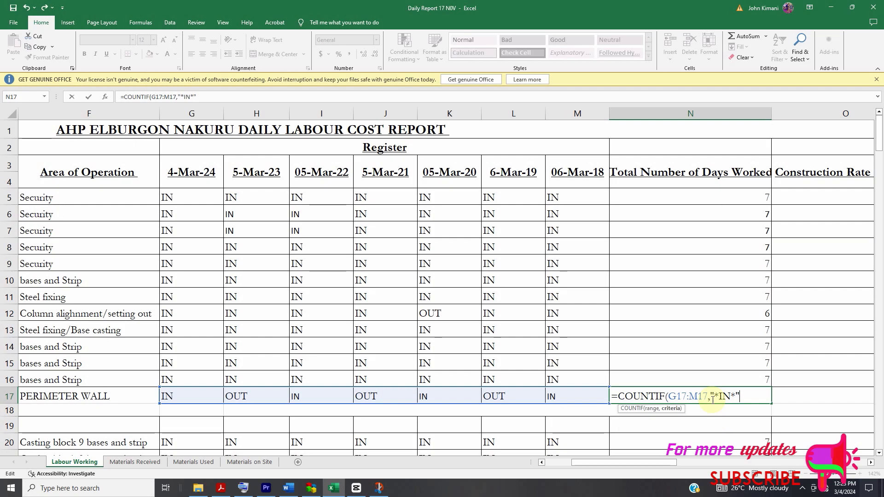
{"action": "left_click", "coordinate": [722, 362]}
{"action": "left_click", "coordinate": [718, 397]}
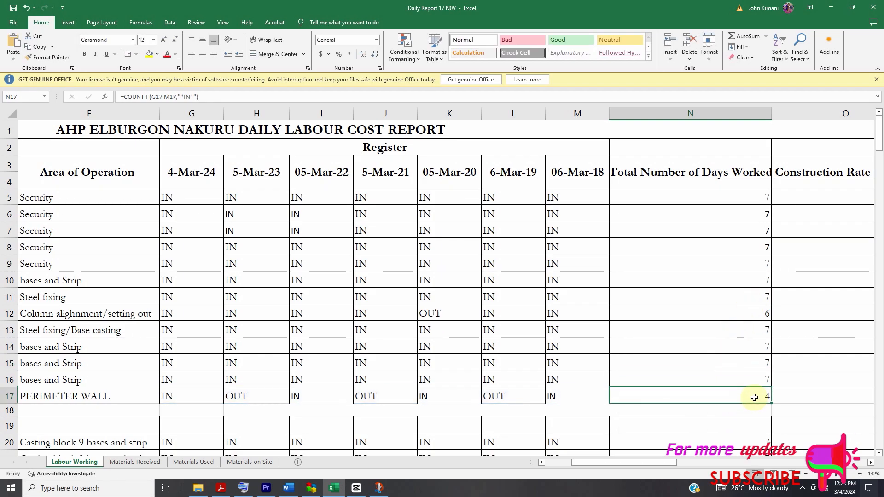
{"action": "double_click", "coordinate": [713, 398]}
{"action": "left_click", "coordinate": [746, 385]}
{"action": "left_click", "coordinate": [761, 397]}
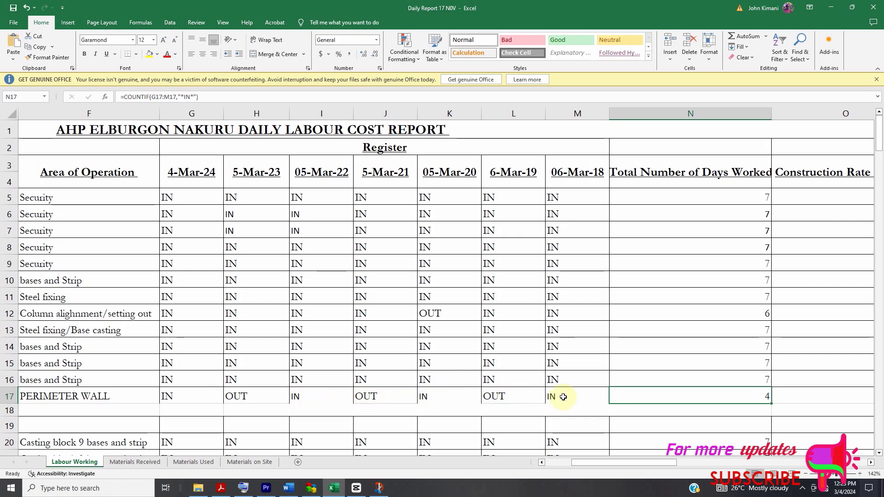
- Insert an entire blank row at row 18, directly below the row 17 worker
{"action": "scroll", "coordinate": [584, 442], "scroll_direction": "down", "scroll_amount": 1}
{"action": "left_click_drag", "start_coordinate": [592, 462], "coordinate": [554, 464]}
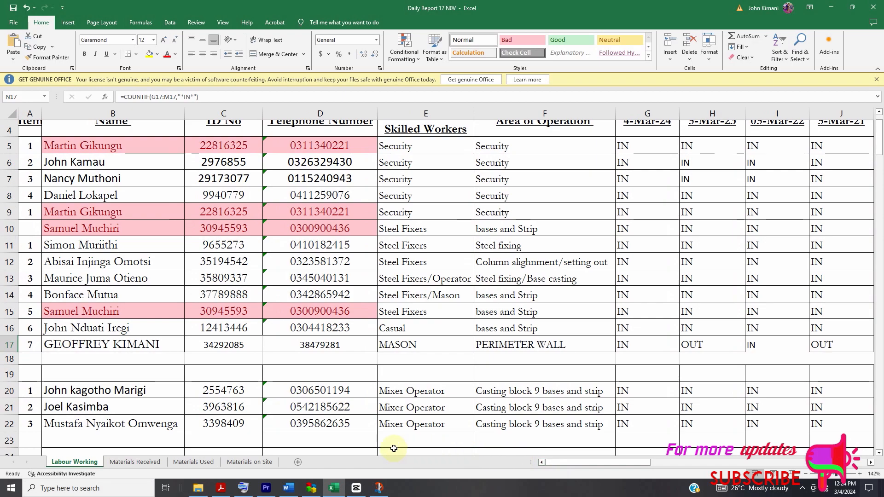
{"action": "left_click_drag", "start_coordinate": [30, 361], "coordinate": [460, 361]}
{"action": "right_click", "coordinate": [459, 361]}
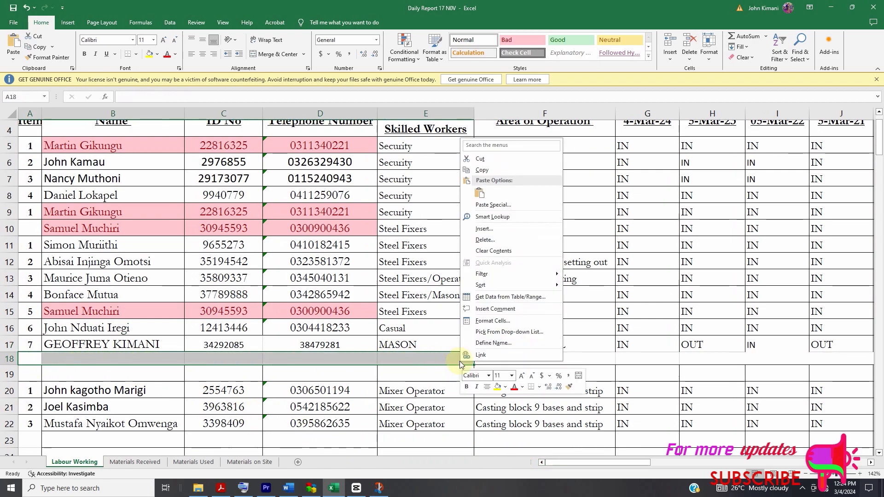
{"action": "left_click", "coordinate": [491, 234]}
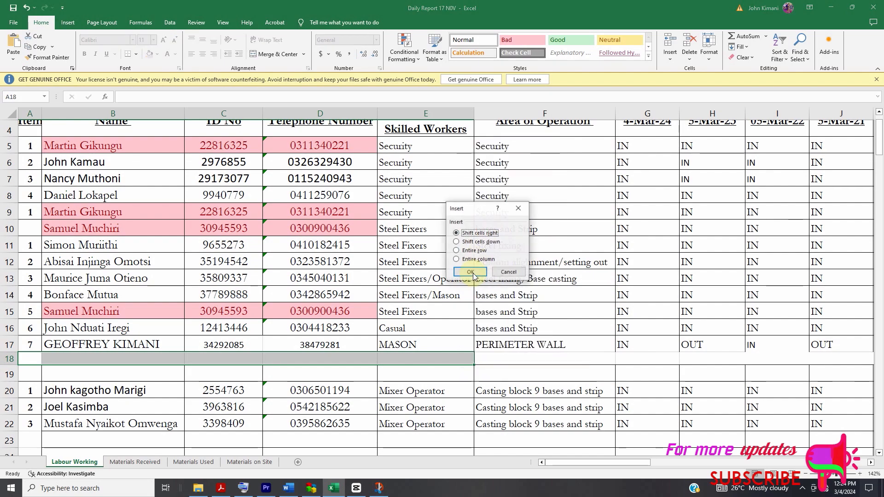
{"action": "left_click", "coordinate": [465, 251]}
{"action": "left_click", "coordinate": [468, 272]}
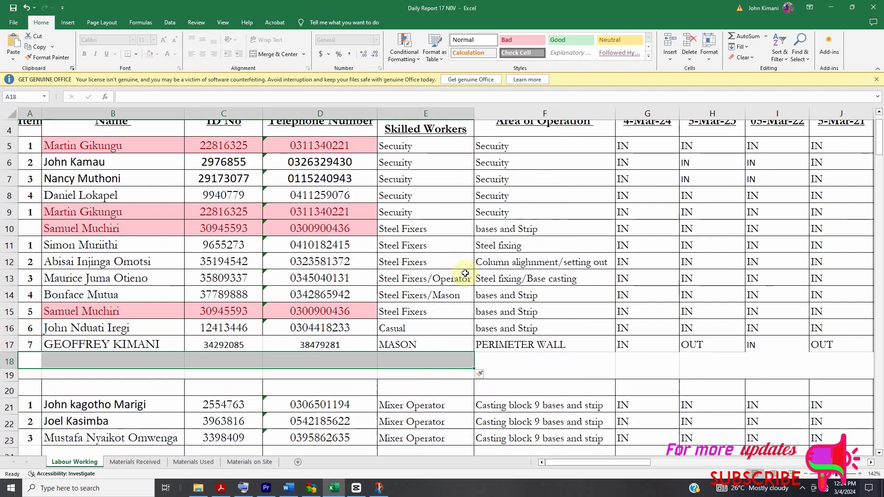
- Insert two more entire blank rows at row 18
{"action": "right_click", "coordinate": [435, 362]}
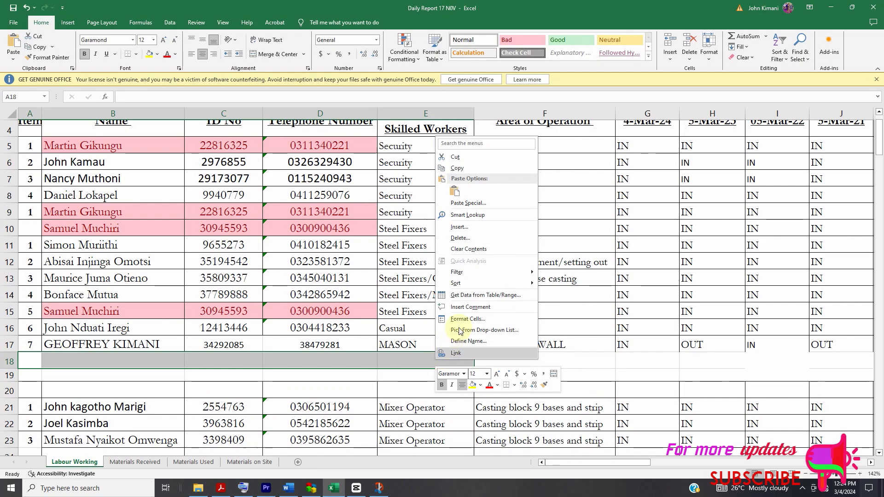
{"action": "left_click", "coordinate": [461, 227]}
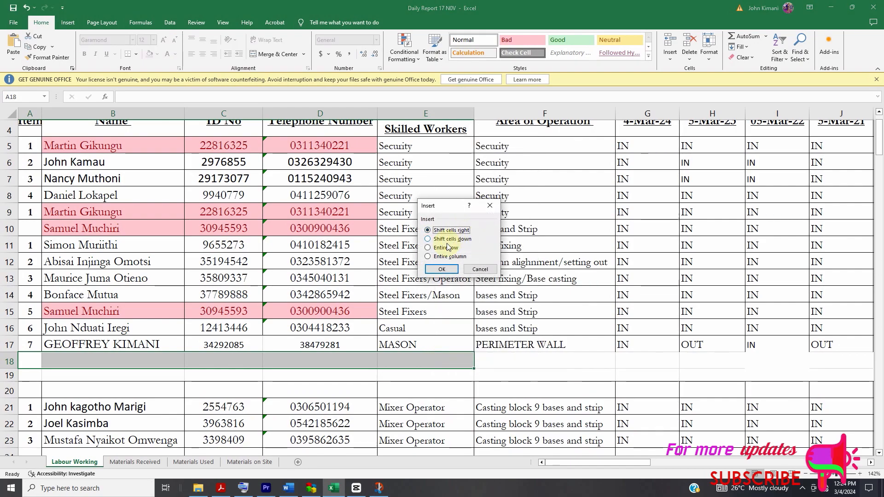
{"action": "left_click", "coordinate": [445, 250]}
{"action": "left_click", "coordinate": [442, 269]}
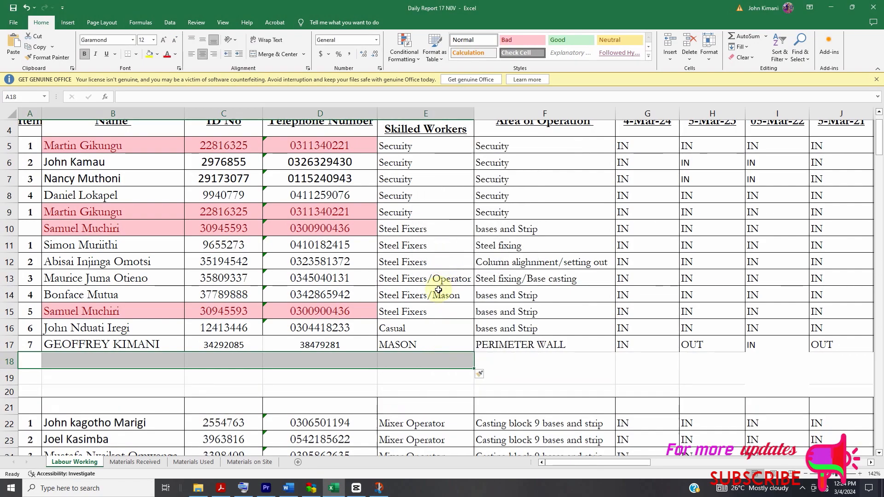
{"action": "right_click", "coordinate": [431, 358]}
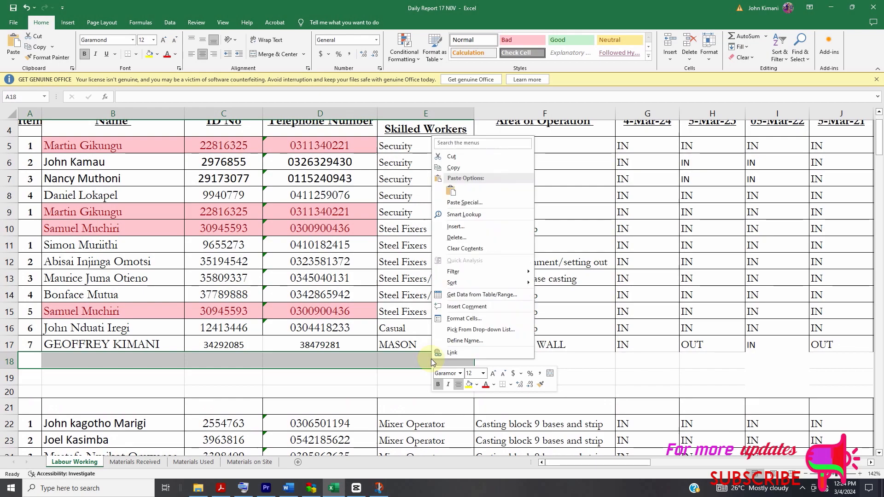
{"action": "left_click", "coordinate": [460, 227]}
{"action": "left_click", "coordinate": [447, 241]}
{"action": "left_click", "coordinate": [450, 264]}
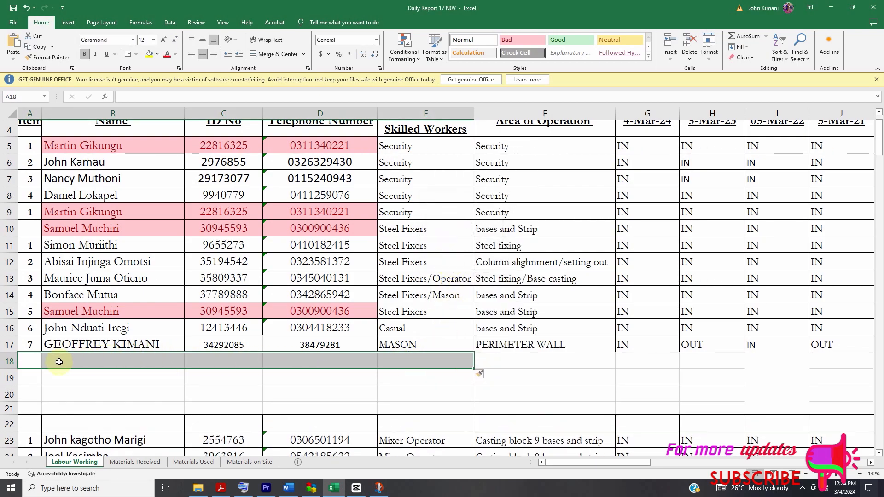
- Start the new worker's entry in row 18 with item number 8 and the worker's full name
{"action": "left_click", "coordinate": [31, 361]}
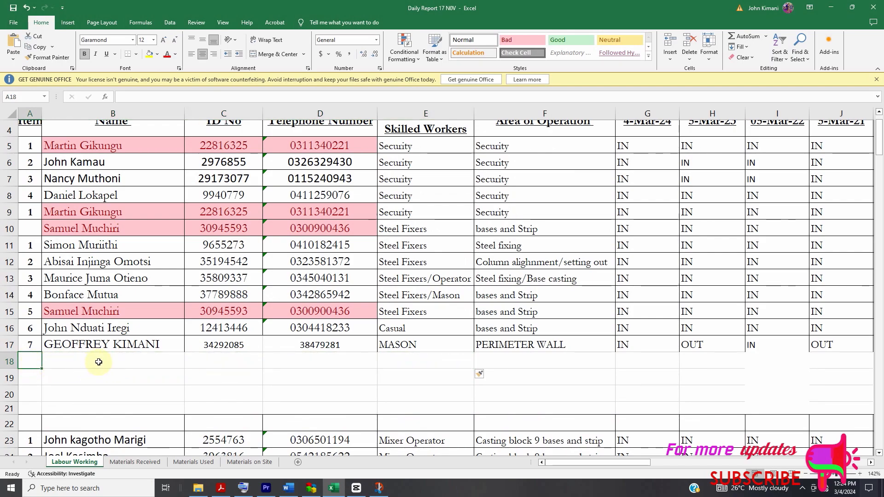
{"action": "type", "text": "8"}
{"action": "key", "text": "Tab"}
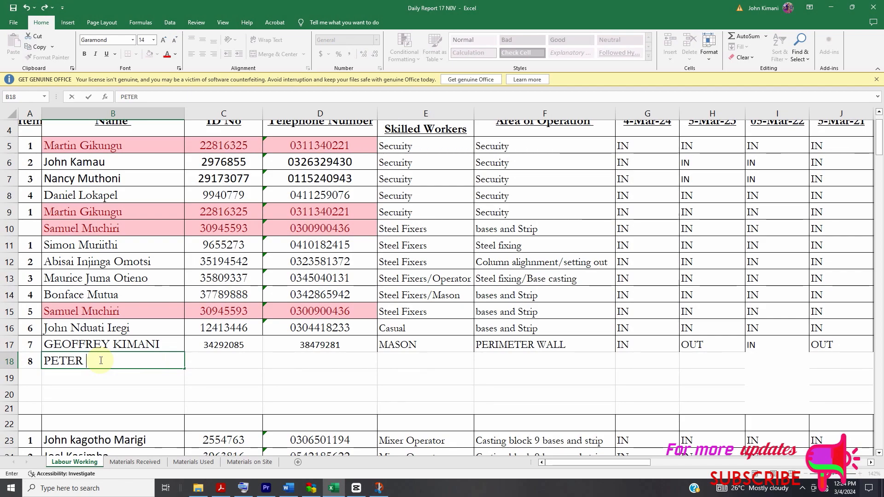
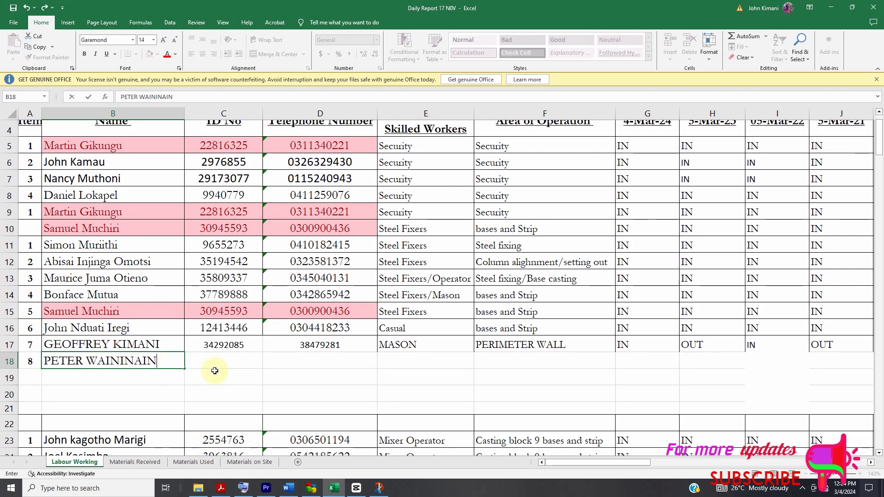
- Enter the row 18 worker's ID number in C18 and telephone number in D18
{"action": "left_click", "coordinate": [237, 358]}
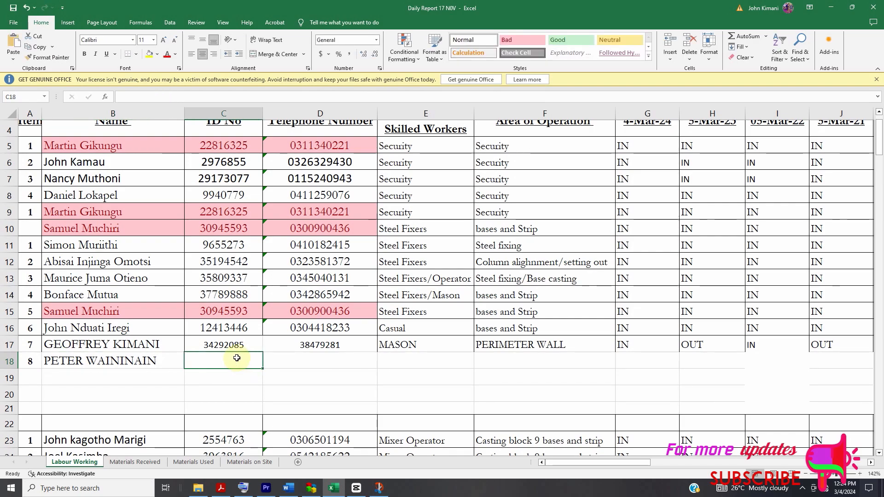
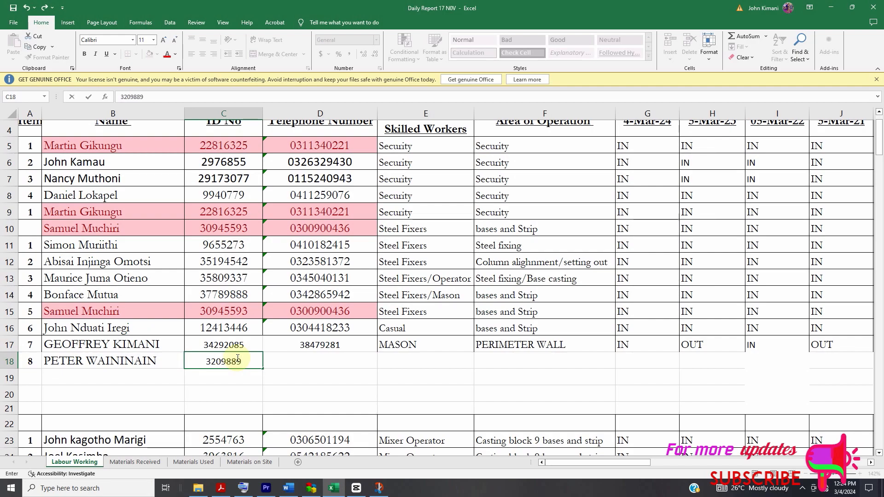
{"action": "left_click", "coordinate": [286, 358]}
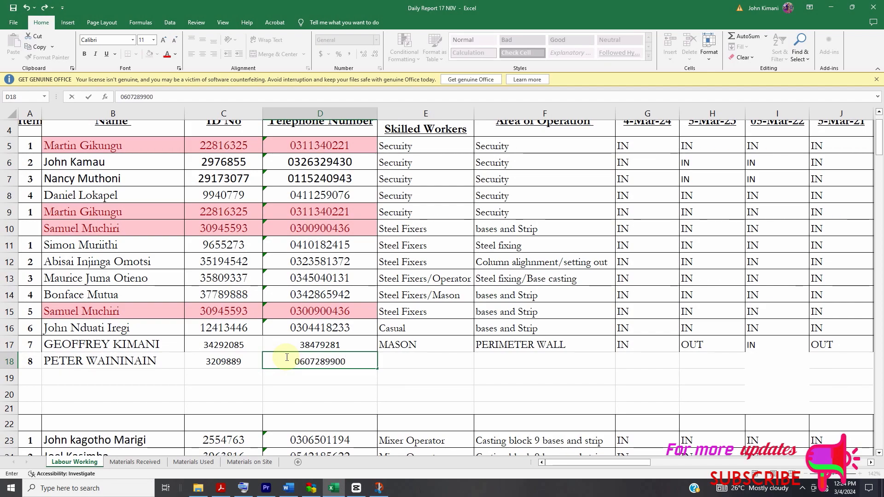
- Set the row 18 worker's trade to CAPENTER and area of operation to SLAB FORMWORKS
{"action": "left_click", "coordinate": [397, 361]}
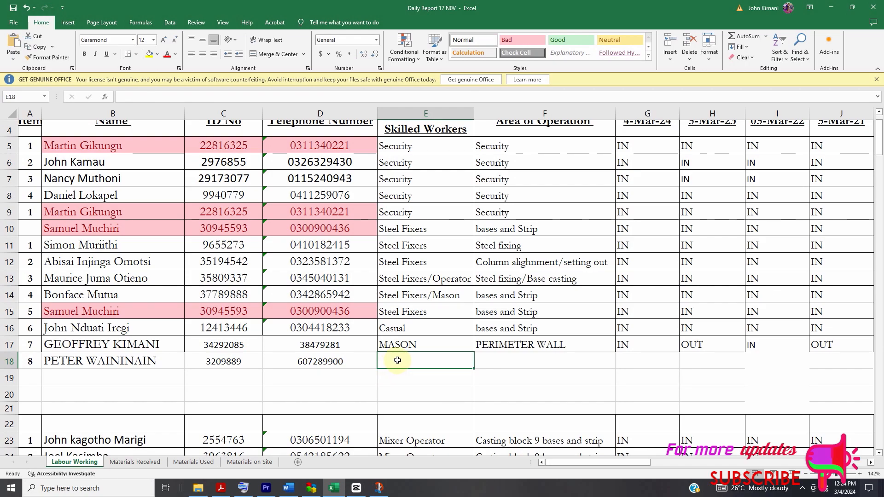
{"action": "type", "text": "CAsualPENT"}
{"action": "type", "text": "ER"}
{"action": "left_click", "coordinate": [506, 362]}
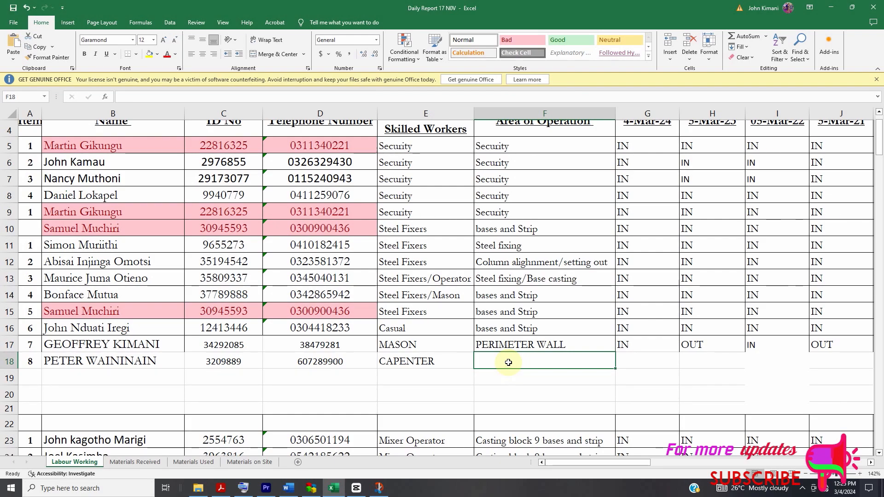
{"action": "type", "text": "SLAB FORMWORKS"}
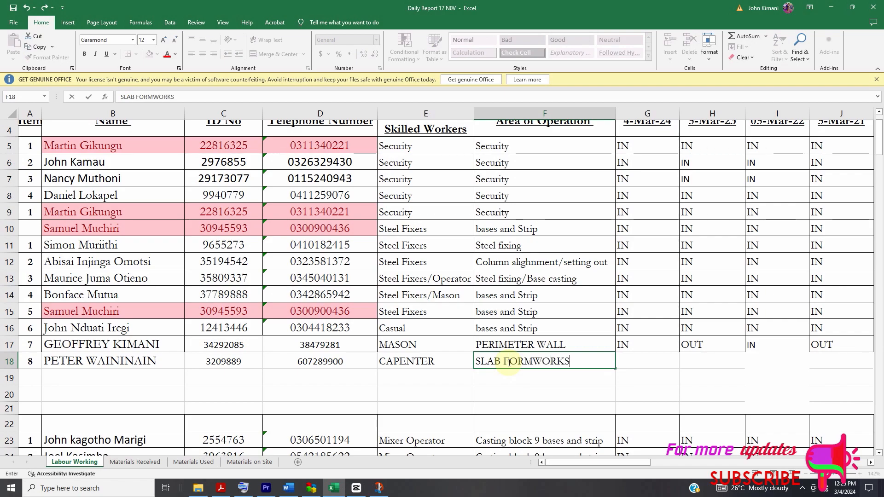
- Mark the row 18 worker IN for the first three register dates, cells G18:I18
{"action": "left_click", "coordinate": [661, 363]}
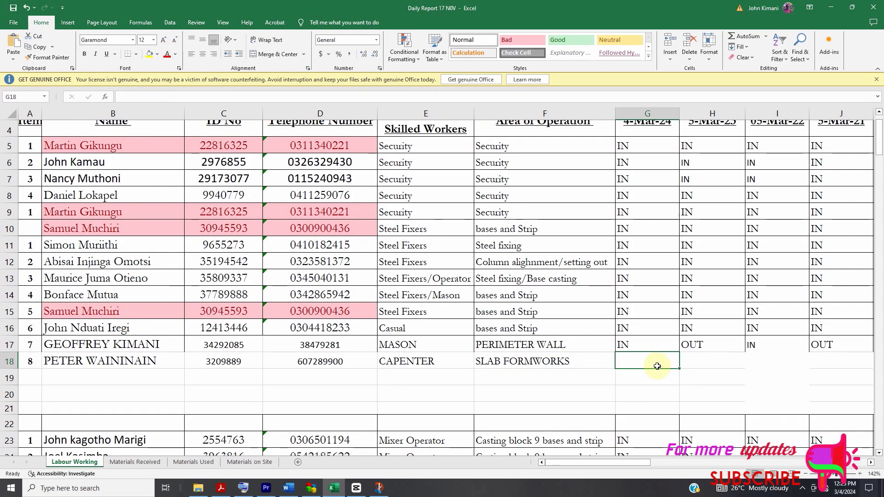
{"action": "type", "text": "IN"}
{"action": "left_click", "coordinate": [699, 364]}
{"action": "type", "text": "IN"}
{"action": "left_click", "coordinate": [765, 367]}
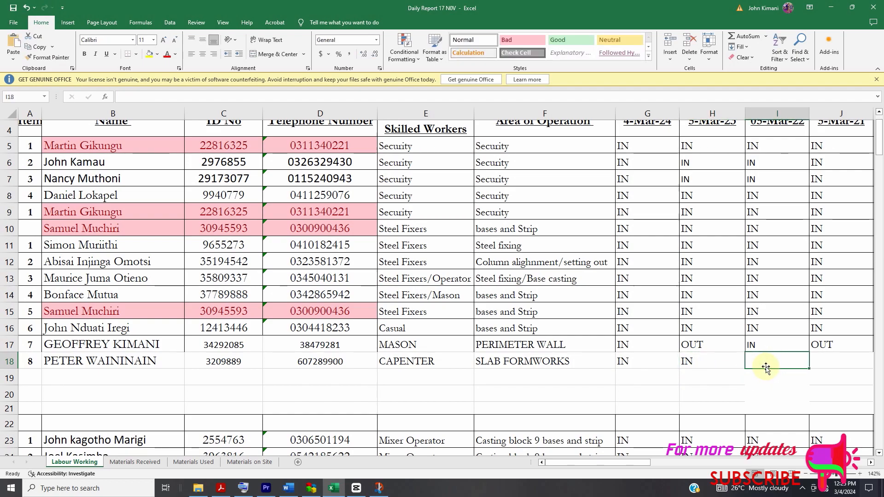
{"action": "type", "text": "IN"}
- Mark the row 18 worker IN in J18:L18 and OUT in M18 to finish the week's attendance
{"action": "left_click_drag", "start_coordinate": [651, 462], "coordinate": [666, 458]}
{"action": "left_click", "coordinate": [599, 364]}
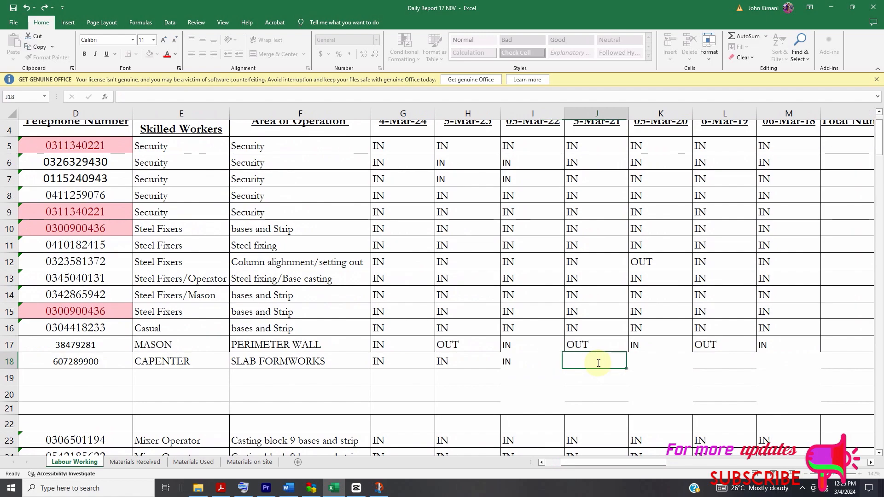
{"action": "type", "text": "IN"}
{"action": "left_click", "coordinate": [655, 364]}
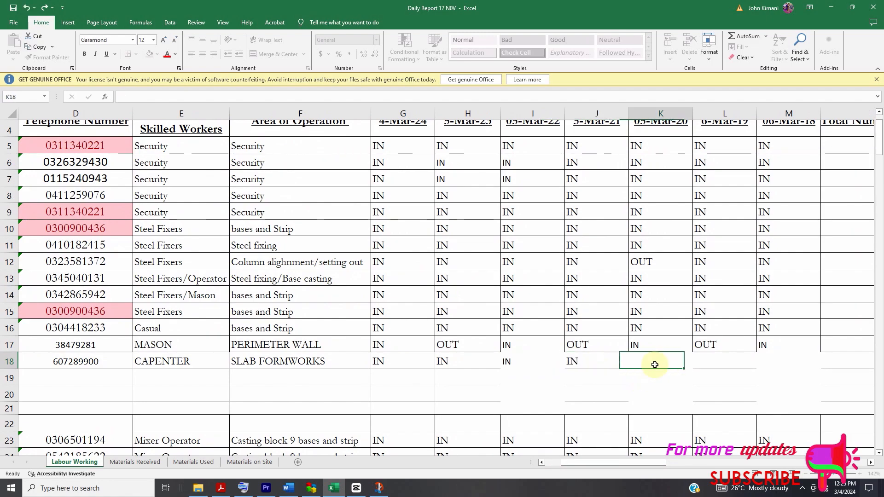
{"action": "type", "text": "IN"}
{"action": "left_click", "coordinate": [712, 364]}
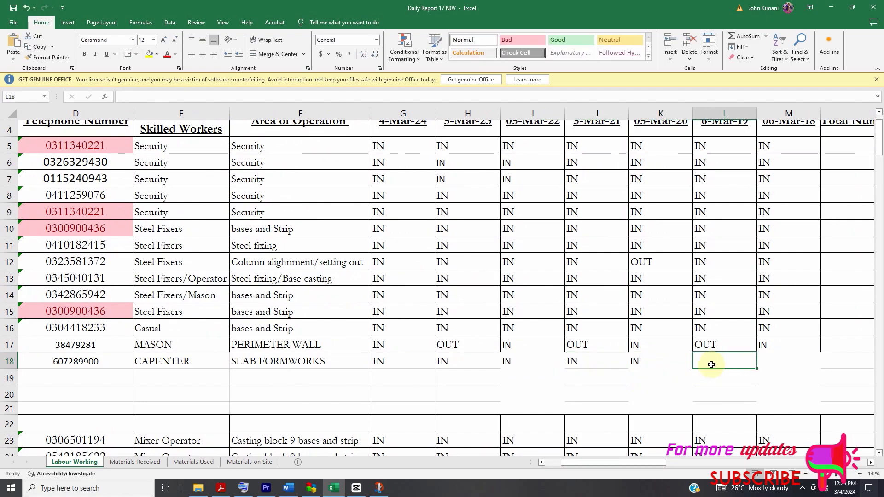
{"action": "scroll", "coordinate": [707, 372], "scroll_direction": "up", "scroll_amount": 1}
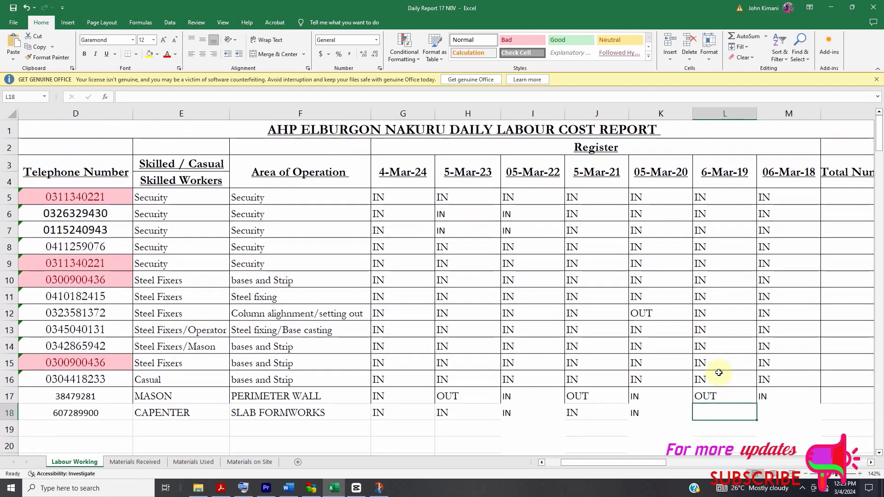
{"action": "type", "text": "IN"}
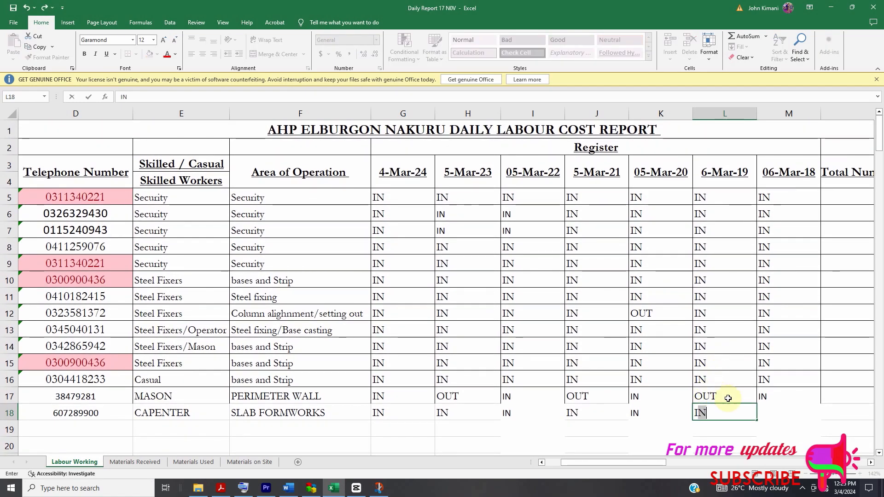
{"action": "left_click", "coordinate": [763, 413]}
{"action": "type", "text": "OUT"}
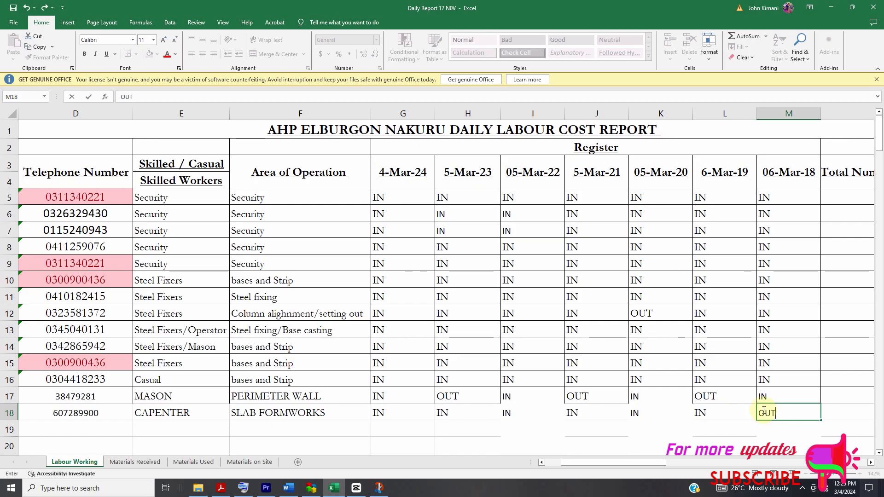
{"action": "left_click", "coordinate": [709, 413]}
- Enter a construction rate per day of 1000 for both new workers in O17 and O18
{"action": "left_click_drag", "start_coordinate": [663, 462], "coordinate": [679, 463]}
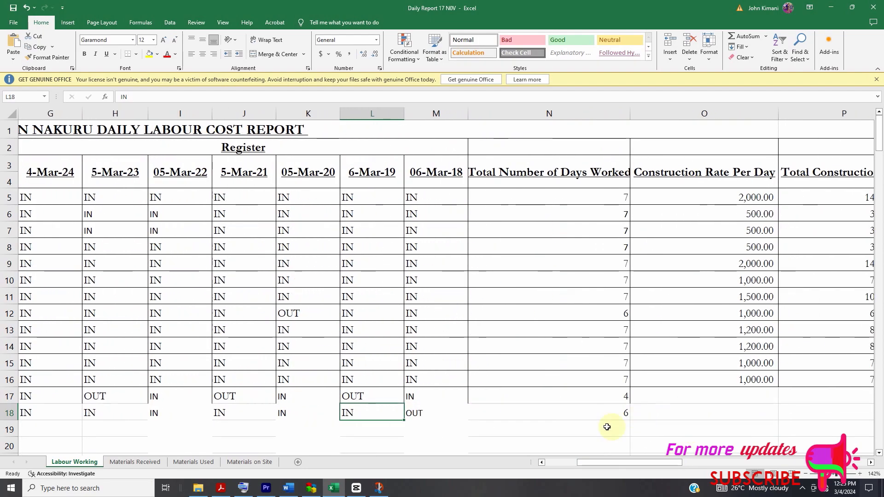
{"action": "scroll", "coordinate": [608, 405], "scroll_direction": "down", "scroll_amount": 1}
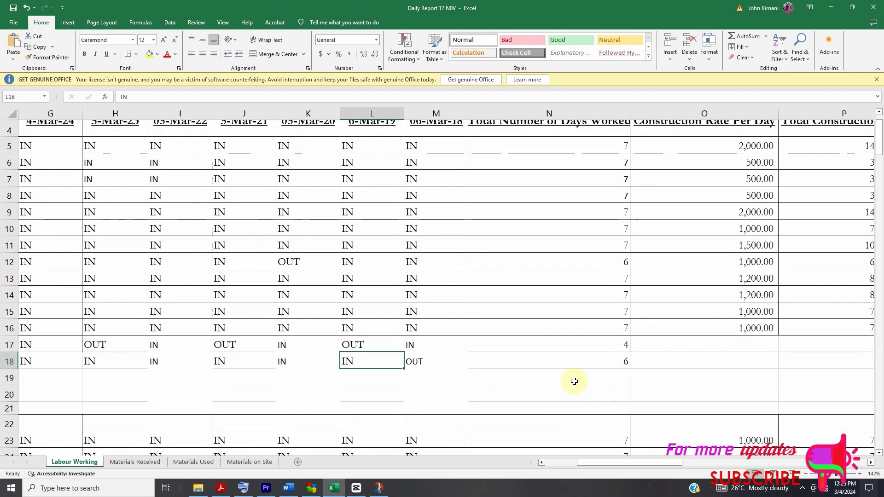
{"action": "left_click", "coordinate": [733, 345]}
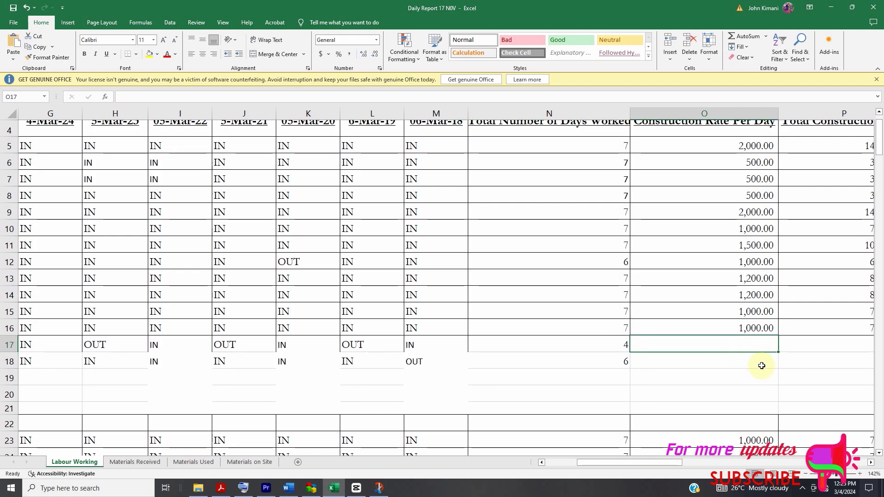
{"action": "type", "text": "1000"}
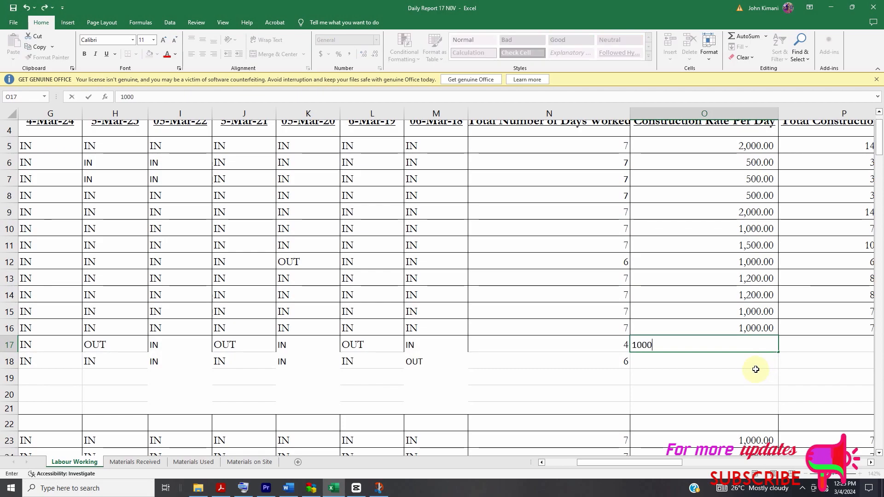
{"action": "key", "text": "Return"}
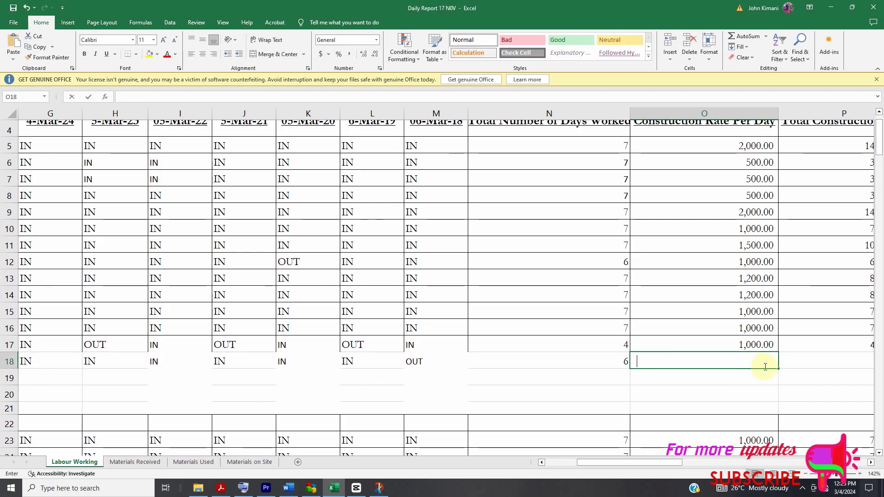
{"action": "type", "text": "1000"}
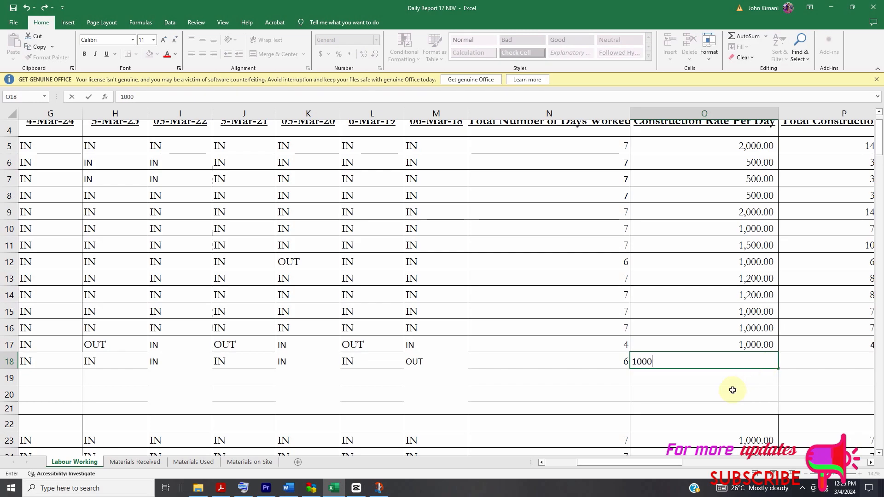
{"action": "key", "text": "Return"}
- Check the number format of the rate in O18, keeping Accounting with 2 decimal places and no symbol
{"action": "left_click", "coordinate": [736, 362]}
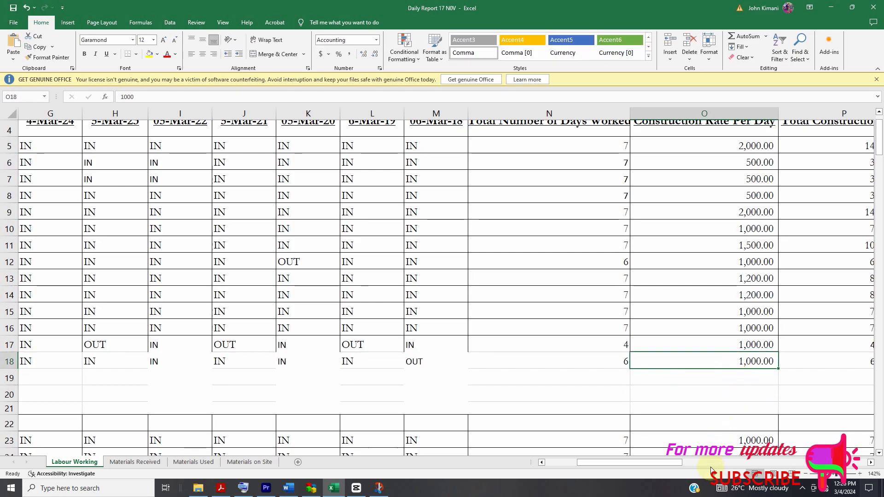
{"action": "left_click_drag", "start_coordinate": [679, 462], "coordinate": [689, 463]}
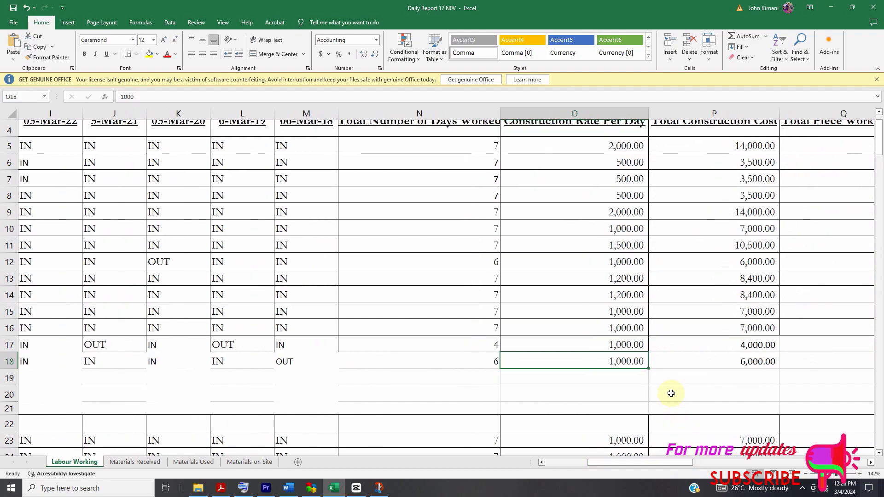
{"action": "right_click", "coordinate": [626, 362]}
{"action": "left_click", "coordinate": [658, 323]}
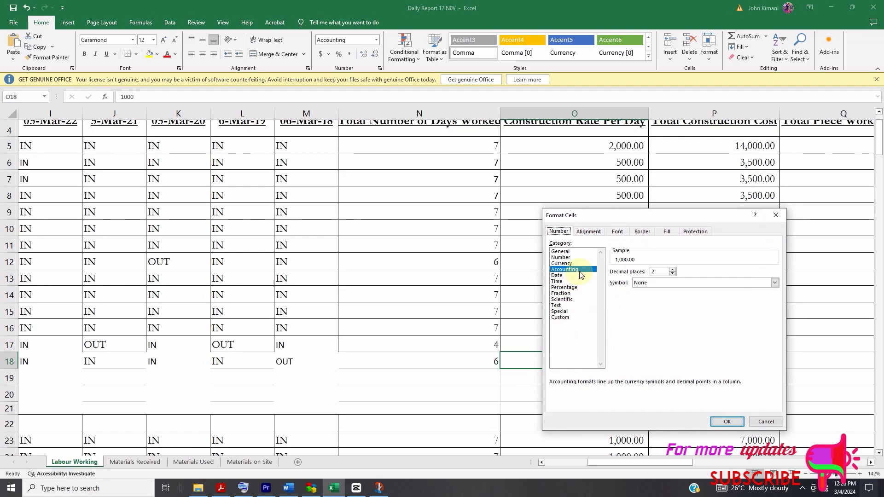
{"action": "left_click", "coordinate": [732, 421]}
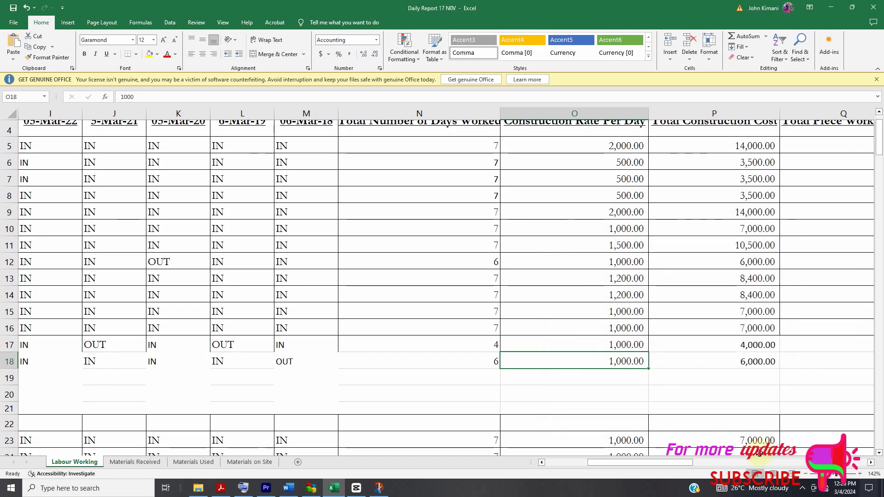
- Examine the days worked, construction cost and piece work columns N to S of the labour report
{"action": "left_click", "coordinate": [697, 464]}
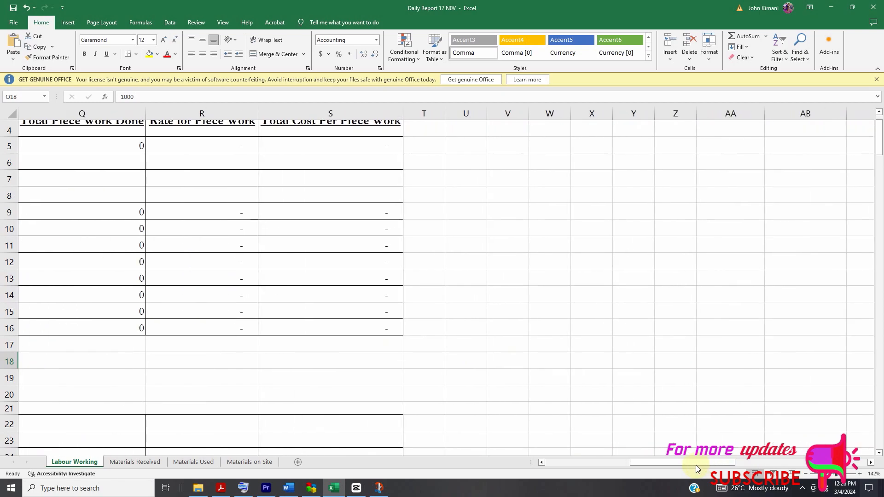
{"action": "left_click_drag", "start_coordinate": [695, 464], "coordinate": [676, 460]}
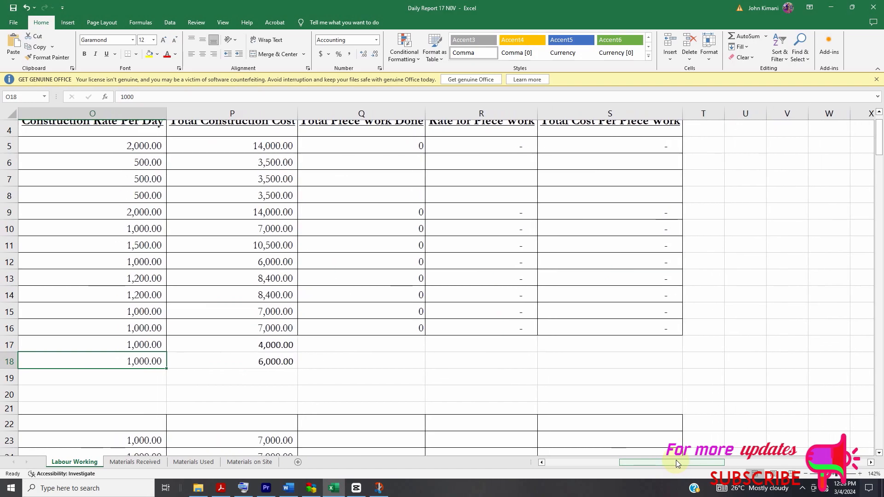
{"action": "scroll", "coordinate": [489, 307], "scroll_direction": "up", "scroll_amount": 2}
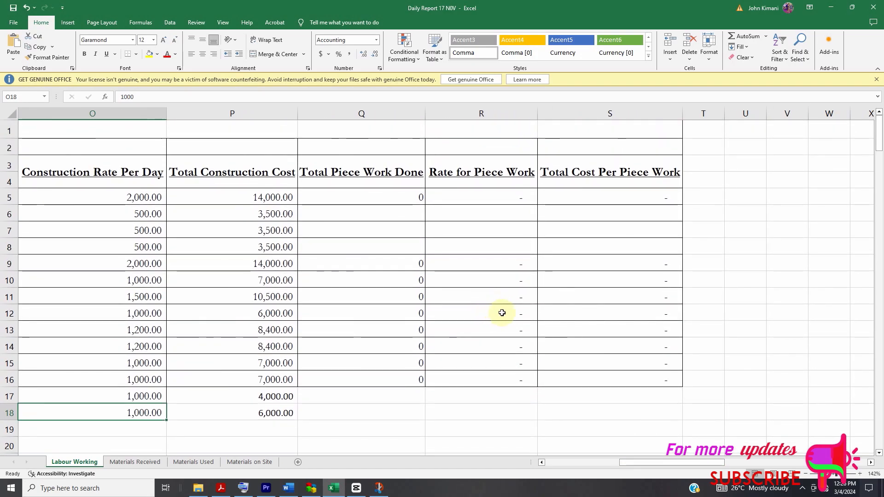
{"action": "scroll", "coordinate": [506, 310], "scroll_direction": "down", "scroll_amount": 1}
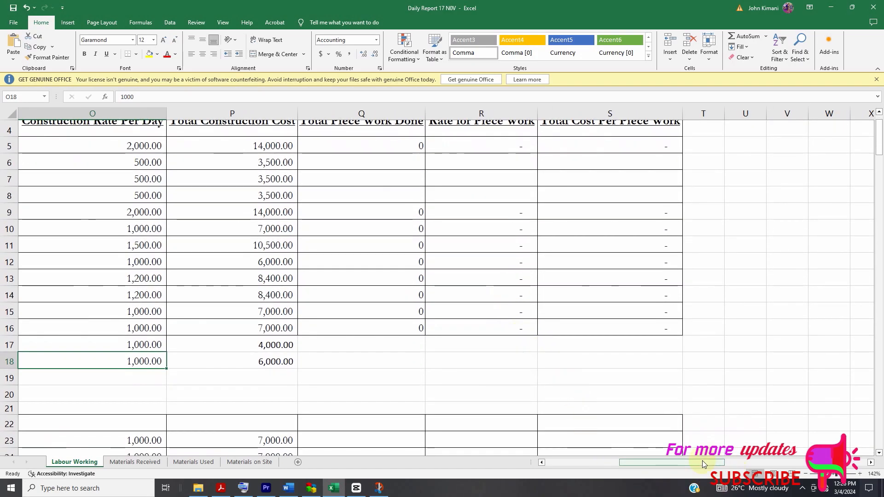
{"action": "left_click_drag", "start_coordinate": [703, 463], "coordinate": [677, 454]}
{"action": "scroll", "coordinate": [624, 339], "scroll_direction": "up", "scroll_amount": 1}
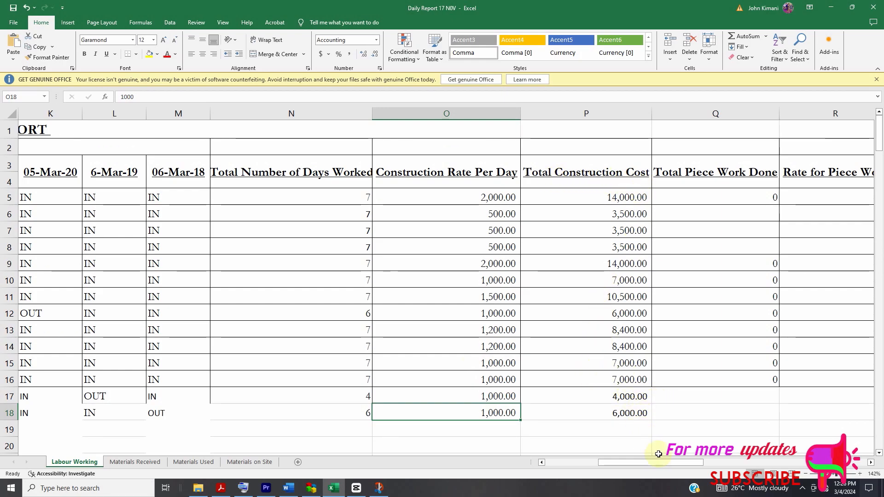
{"action": "left_click_drag", "start_coordinate": [662, 462], "coordinate": [678, 461]}
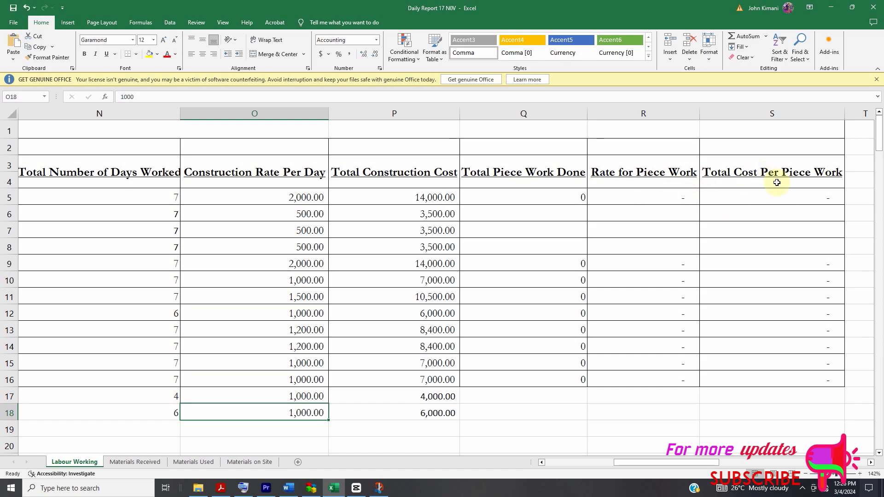
- Add item number 9 in A19 and enter the new worker's full name in B19
{"action": "left_click_drag", "start_coordinate": [709, 463], "coordinate": [648, 474]}
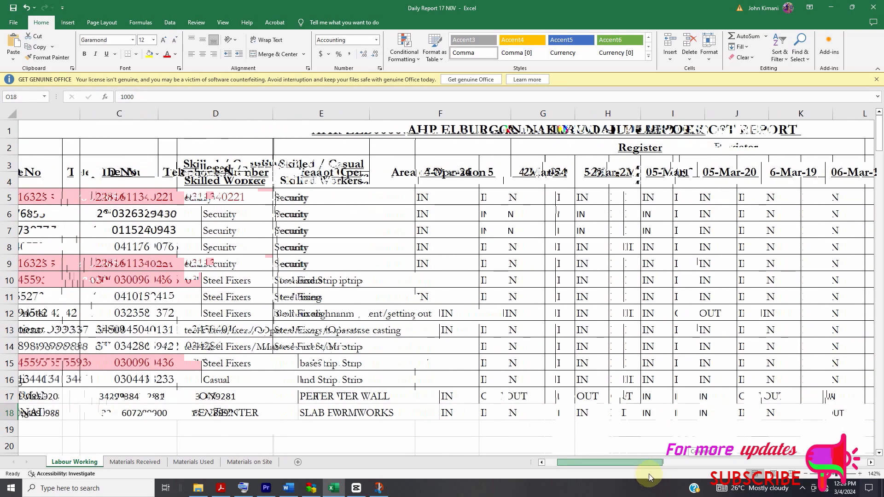
{"action": "left_click", "coordinate": [36, 433]}
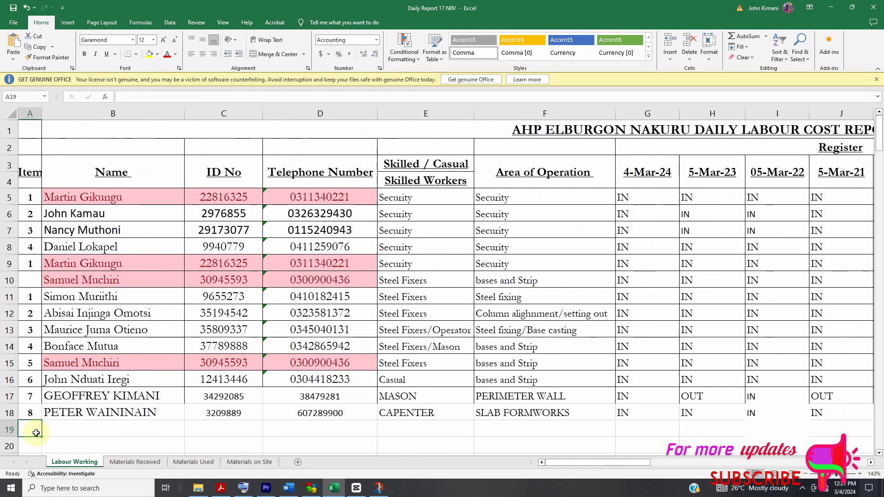
{"action": "type", "text": "9"}
{"action": "key", "text": "Tab"}
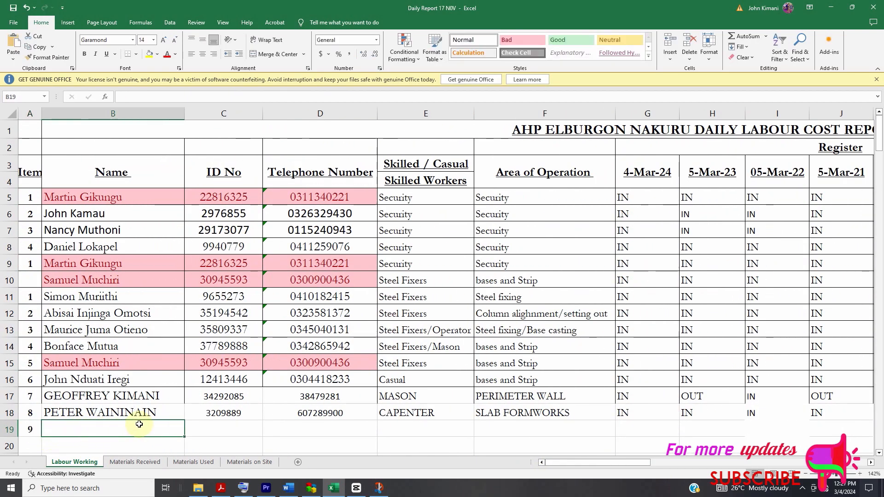
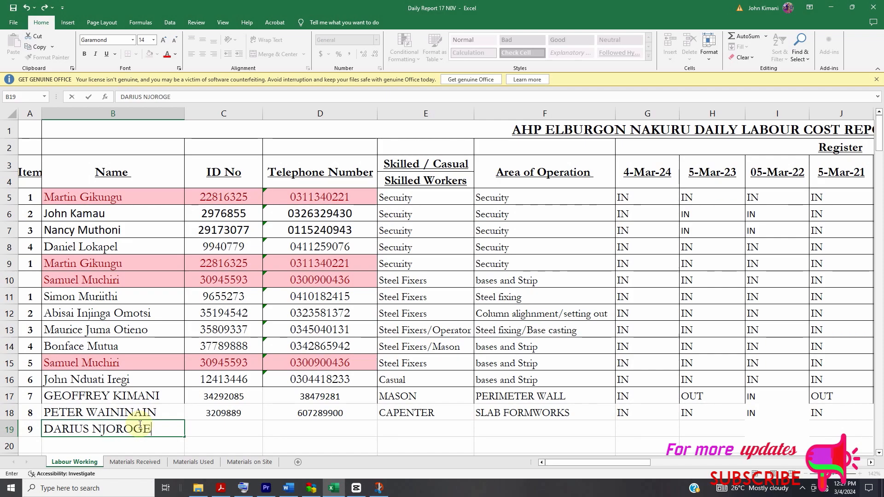
- Enter the new worker's ID number in C19 and telephone number in D19
{"action": "left_click", "coordinate": [221, 433]}
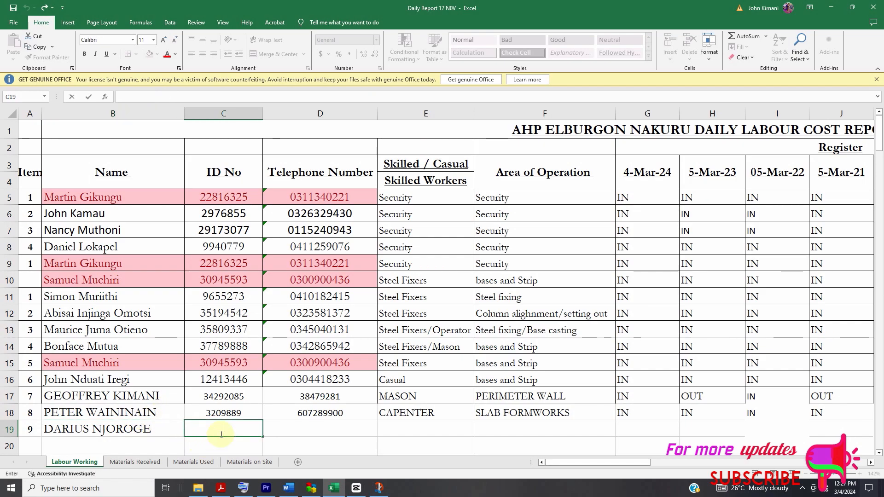
{"action": "left_click", "coordinate": [290, 425]}
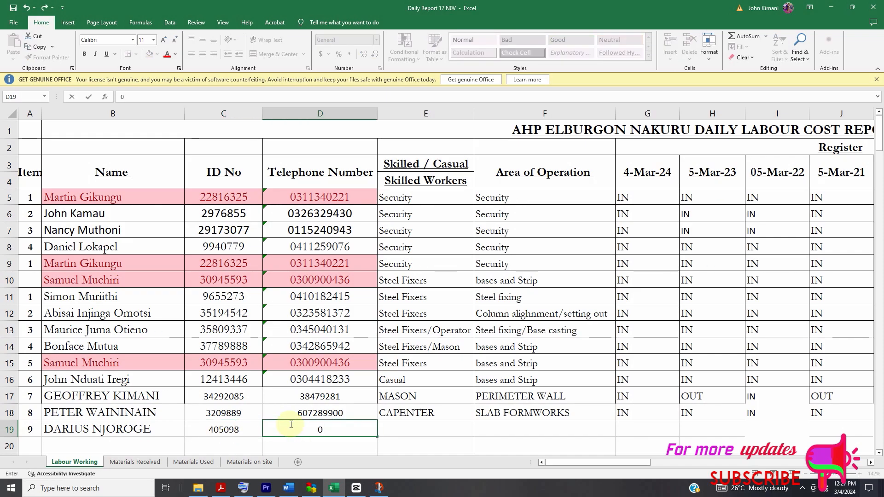
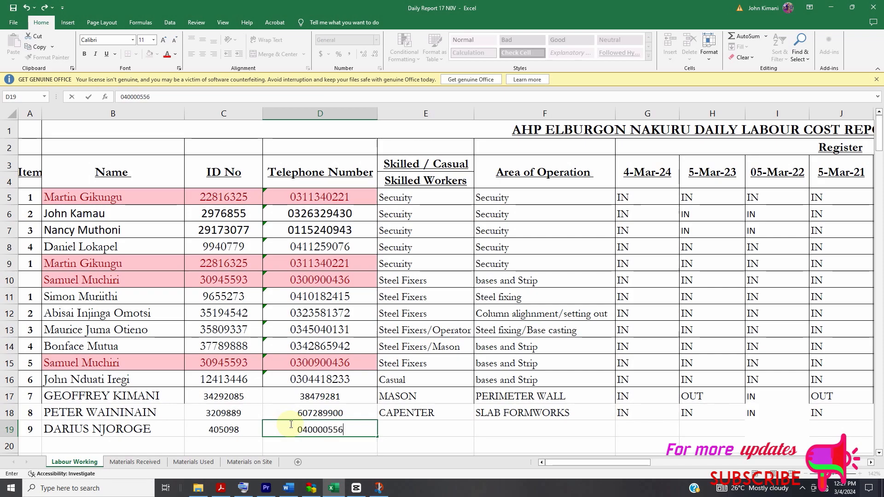
- Enter the row 19 worker's category as CASUAL LOBOROR in E19 and area of operation as FOUNDATION BOCK 1 in F19
{"action": "left_click", "coordinate": [400, 435]}
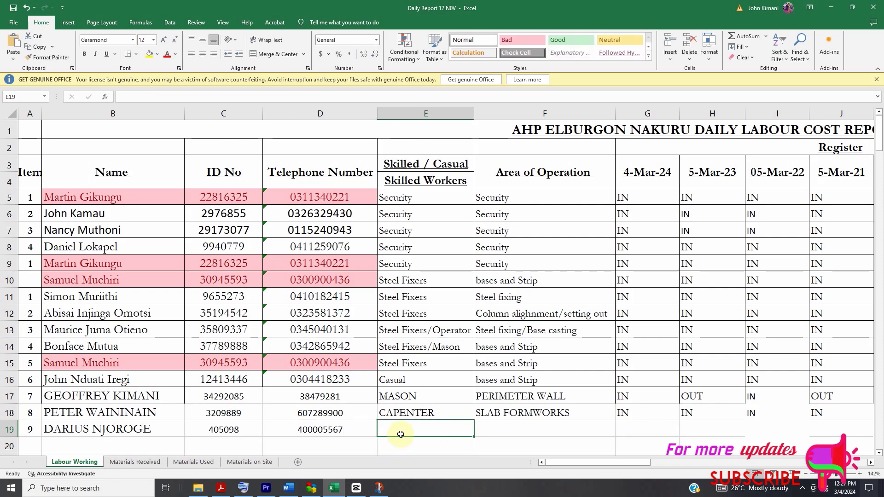
{"action": "type", "text": "CASUAL LBOROR"}
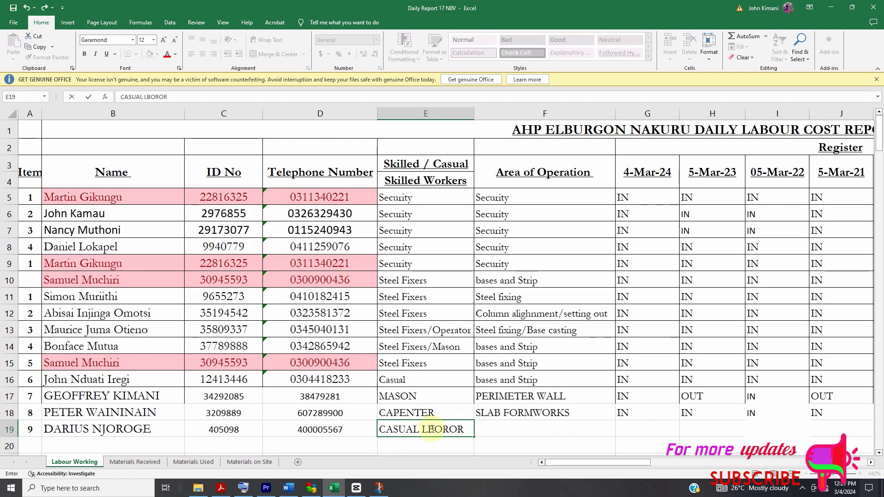
{"action": "key", "text": "Left"}
{"action": "type", "text": "O"}
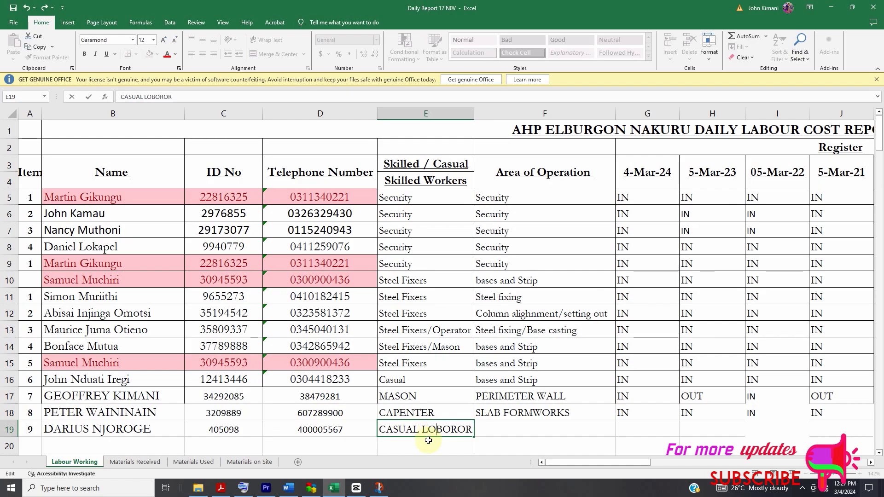
{"action": "left_click", "coordinate": [517, 428]}
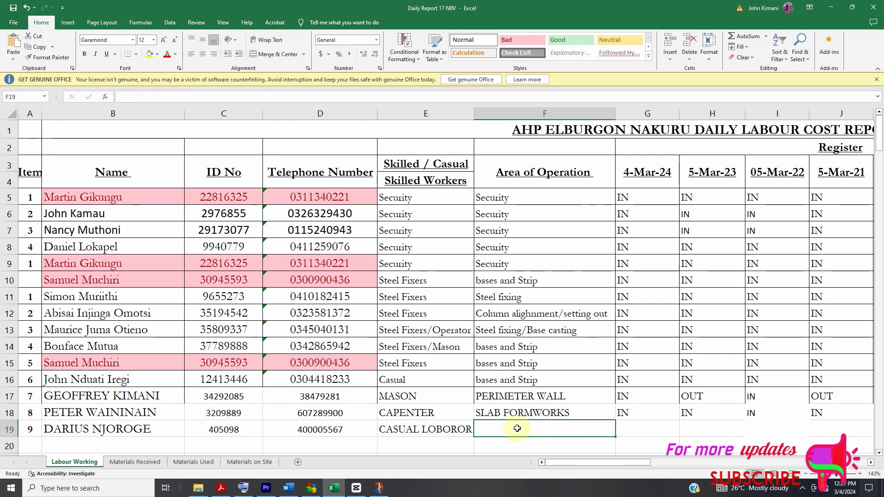
{"action": "type", "text": "F"}
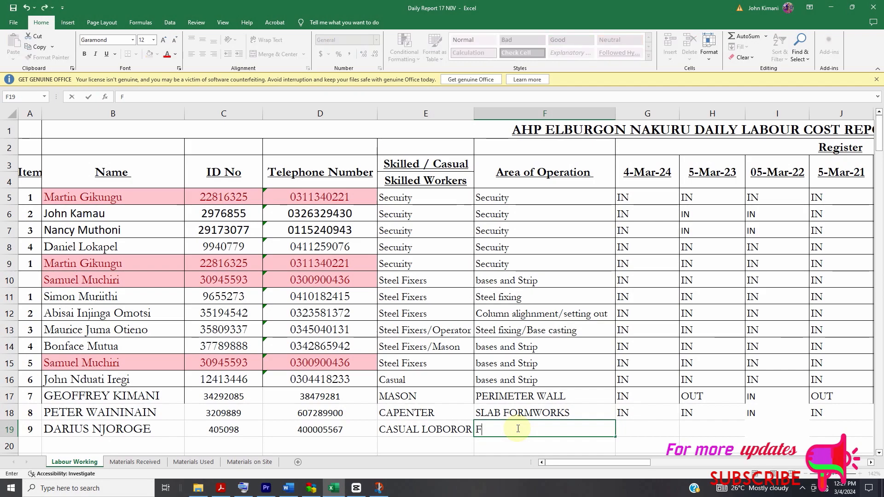
{"action": "type", "text": "OUNDATION BO"}
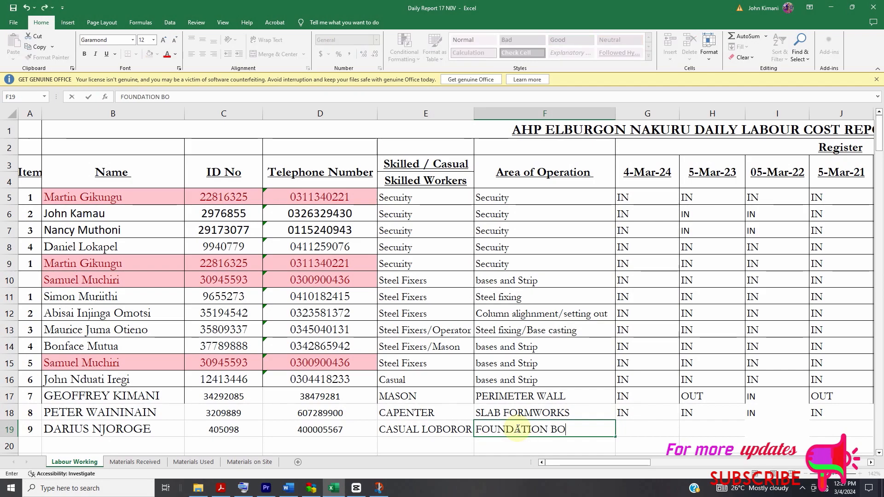
{"action": "type", "text": "CK 1"}
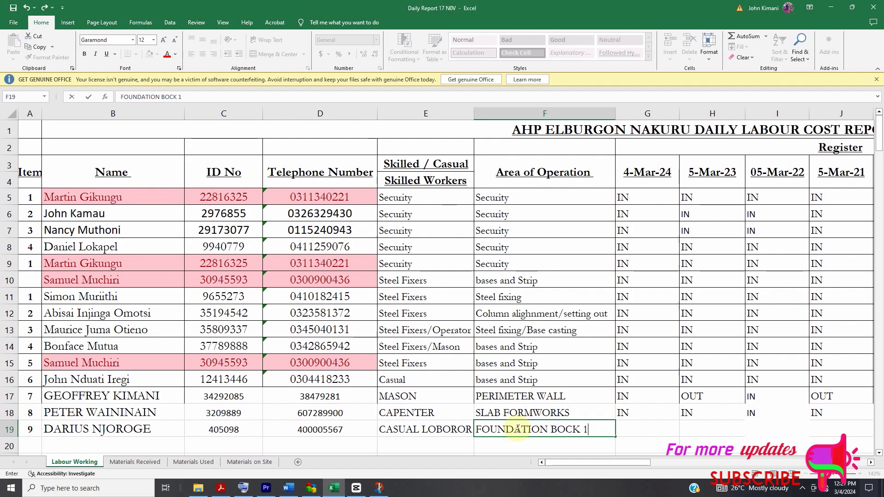
- Mark the row 19 worker OUT in G19 and IN in H19:J19 of the register
{"action": "left_click", "coordinate": [634, 432]}
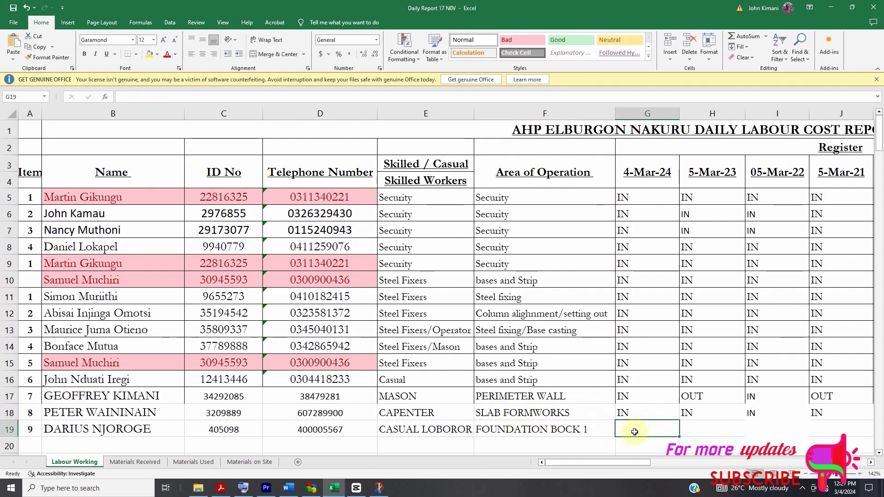
{"action": "type", "text": "OUT"}
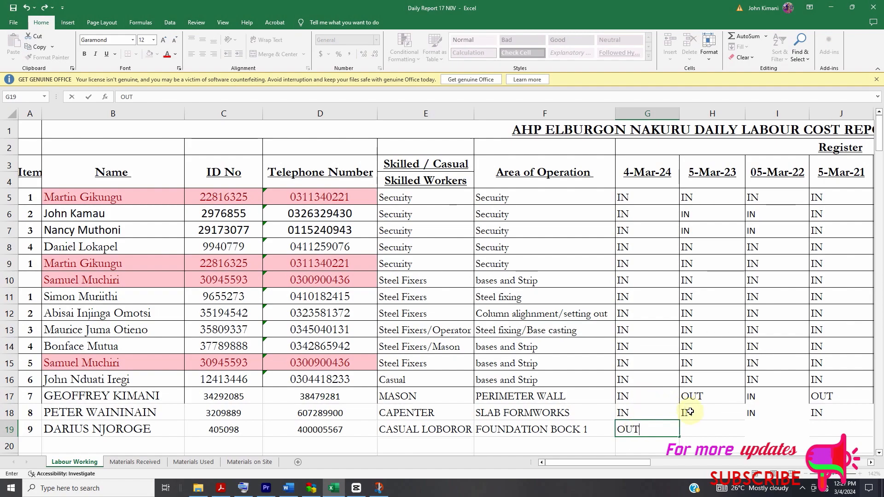
{"action": "left_click", "coordinate": [697, 425]}
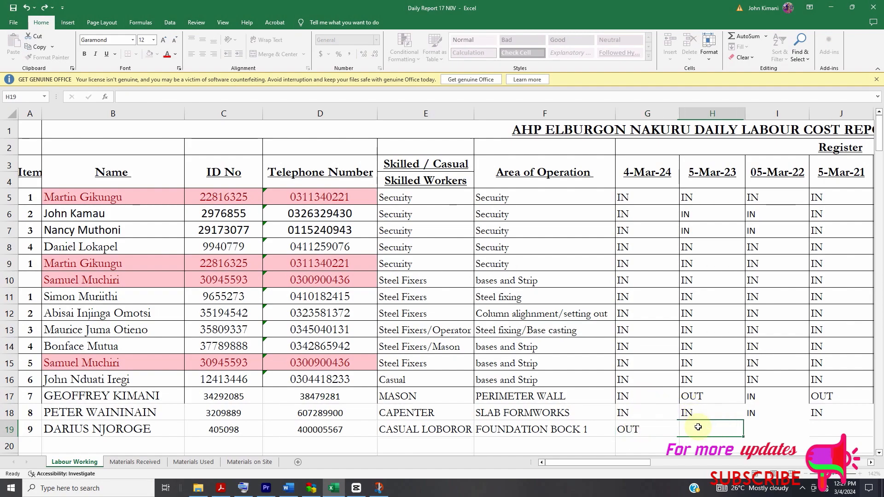
{"action": "type", "text": "IN"}
{"action": "left_click", "coordinate": [777, 426]}
{"action": "type", "text": "IN"}
{"action": "left_click", "coordinate": [835, 427]}
{"action": "type", "text": "IN"}
- Complete the row 19 worker's attendance with OUT in K19:L19 and IN in M19
{"action": "left_click_drag", "start_coordinate": [634, 466], "coordinate": [653, 466]}
{"action": "left_click", "coordinate": [559, 431]}
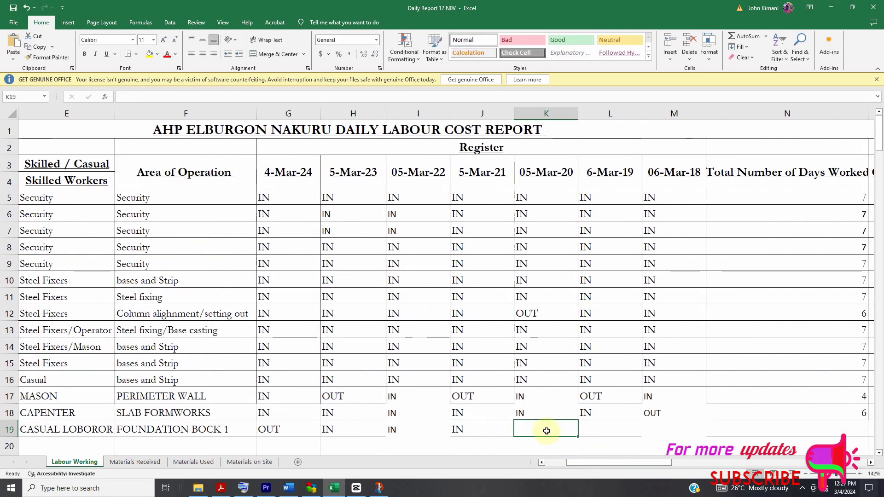
{"action": "type", "text": "OUT"}
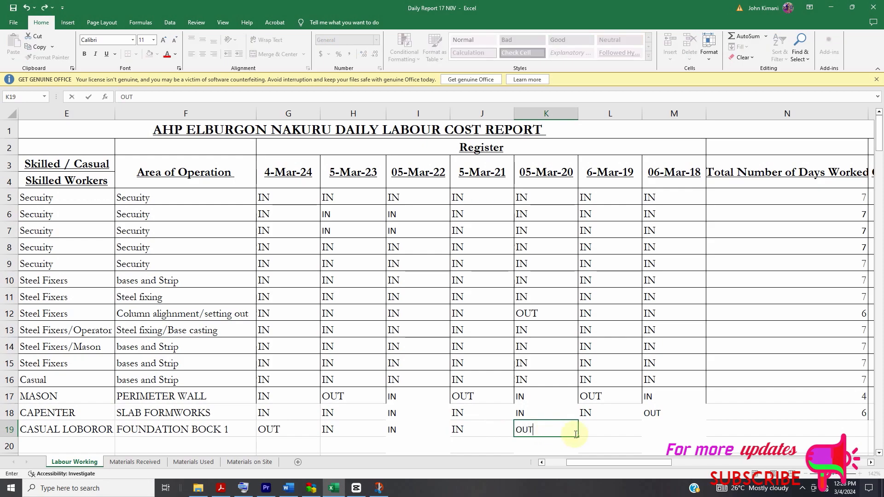
{"action": "left_click", "coordinate": [601, 431]}
{"action": "type", "text": "OUT"}
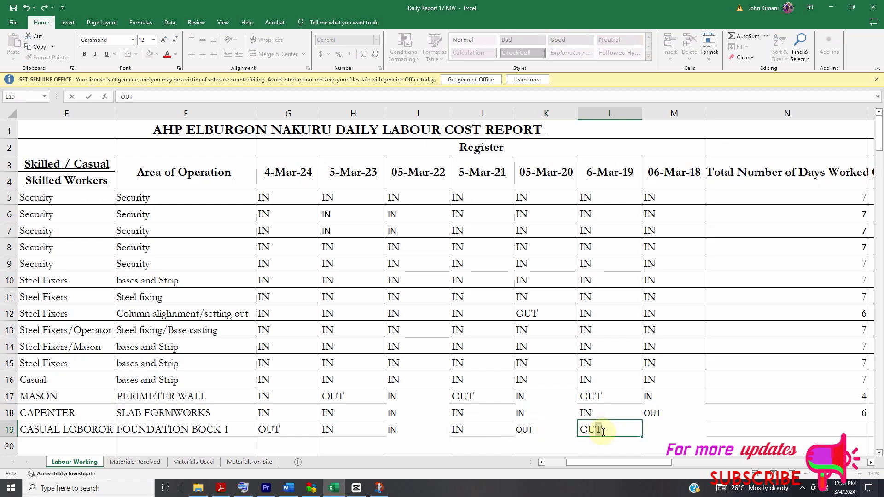
{"action": "left_click", "coordinate": [649, 430]}
{"action": "type", "text": "IN"}
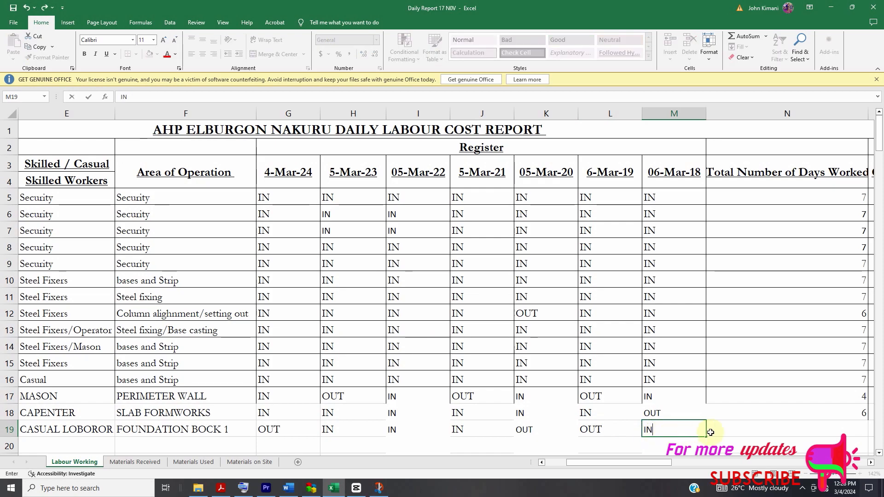
- Copy the total days worked formula from N18 down to N19
{"action": "left_click", "coordinate": [730, 426]}
{"action": "left_click_drag", "start_coordinate": [609, 465], "coordinate": [630, 465]}
{"action": "left_click", "coordinate": [479, 413]}
{"action": "left_click_drag", "start_coordinate": [500, 421], "coordinate": [500, 436]}
- Record the row 19 worker's total piece work done as 3 in Q19 and the piece work rate as 800 in R19
{"action": "left_click", "coordinate": [607, 430]}
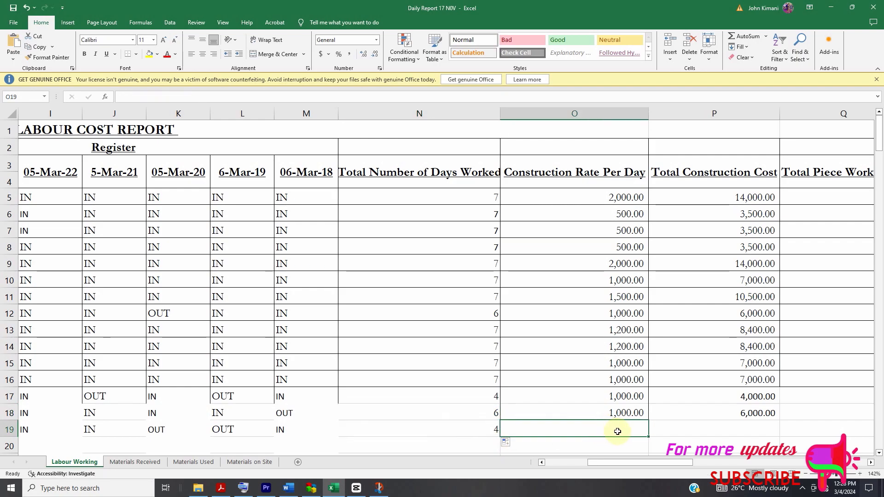
{"action": "type", "text": "50"}
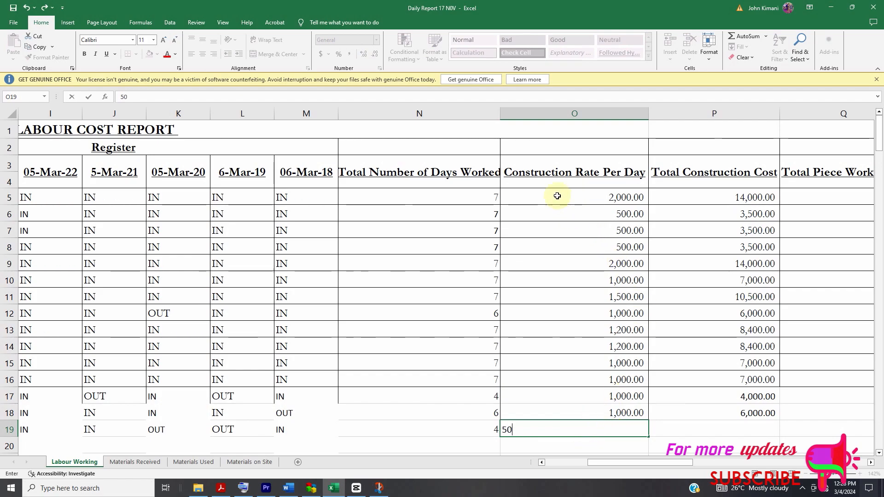
{"action": "left_click_drag", "start_coordinate": [664, 464], "coordinate": [677, 466]}
{"action": "left_click", "coordinate": [684, 432]}
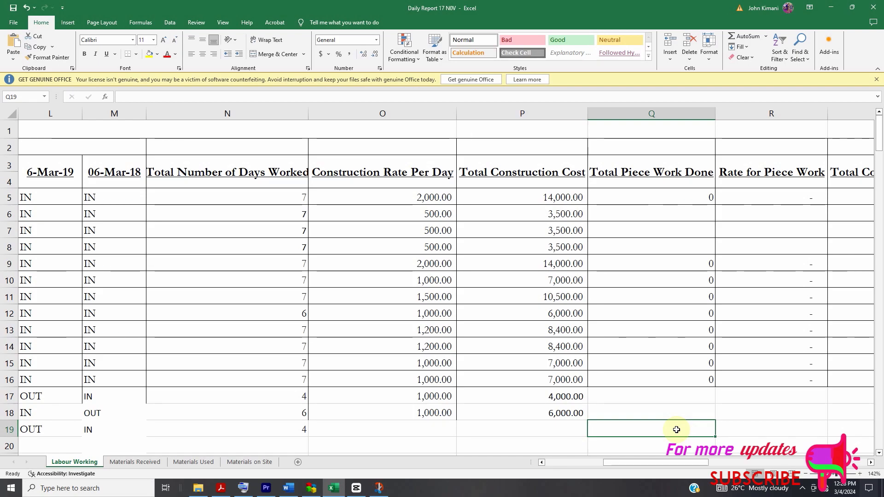
{"action": "type", "text": "3"}
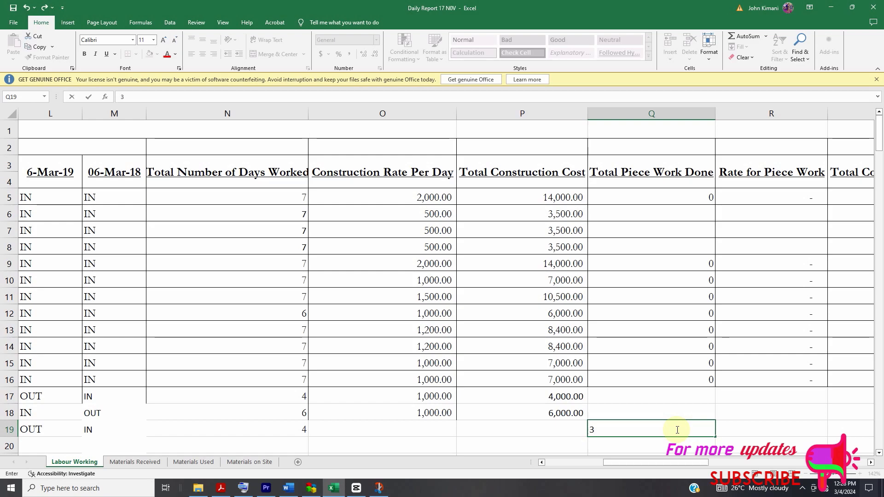
{"action": "left_click", "coordinate": [768, 431]}
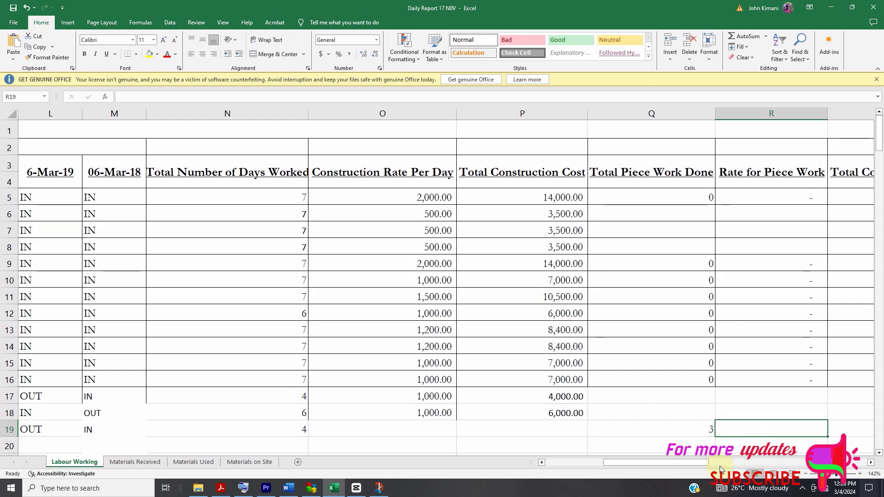
{"action": "left_click_drag", "start_coordinate": [703, 464], "coordinate": [709, 464]}
{"action": "type", "text": "800"}
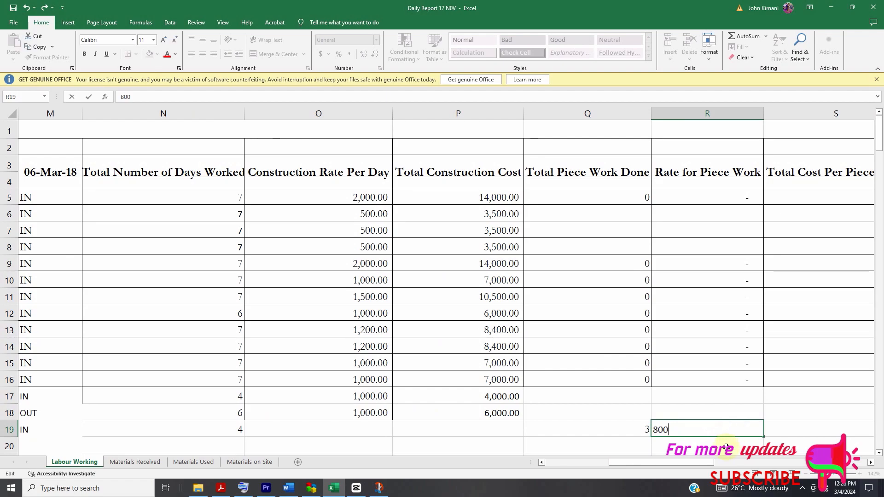
{"action": "key", "text": "Return"}
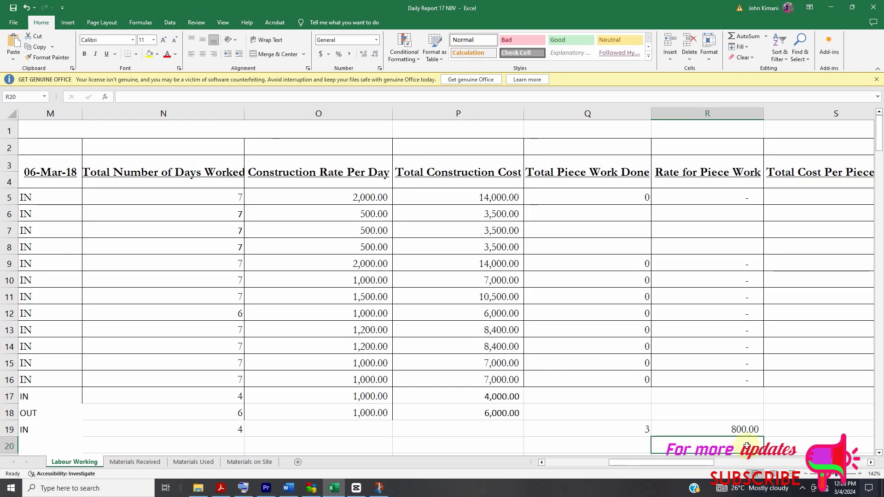
- Calculate the row 19 worker's total piece work cost in S19 with the formula =R19*Q19
{"action": "left_click_drag", "start_coordinate": [715, 464], "coordinate": [724, 465]}
{"action": "left_click", "coordinate": [642, 432]}
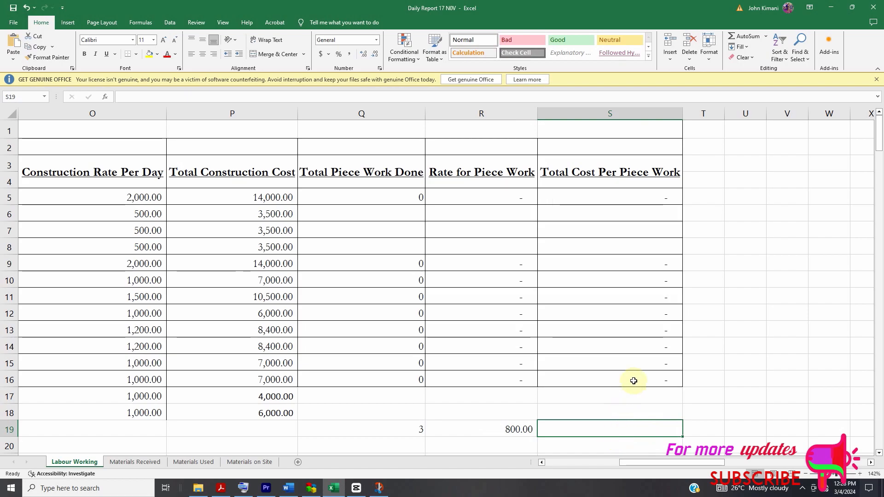
{"action": "left_click", "coordinate": [634, 381]}
{"action": "left_click", "coordinate": [592, 425]}
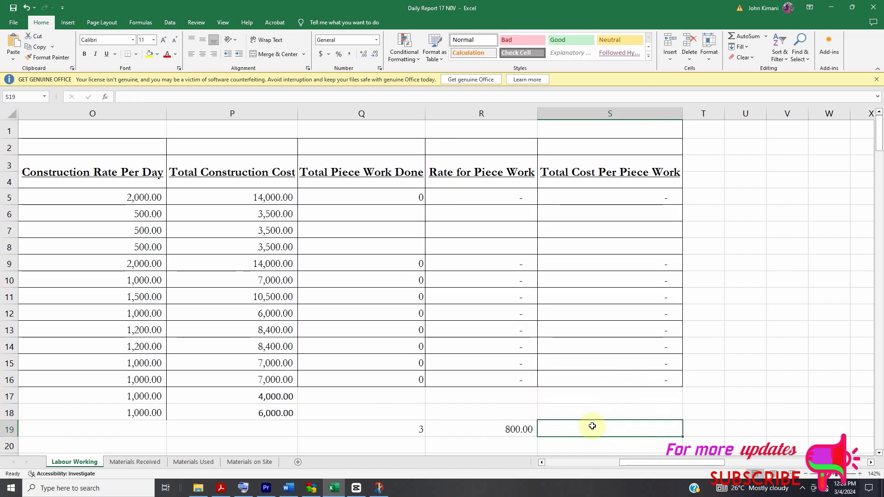
{"action": "type", "text": "="}
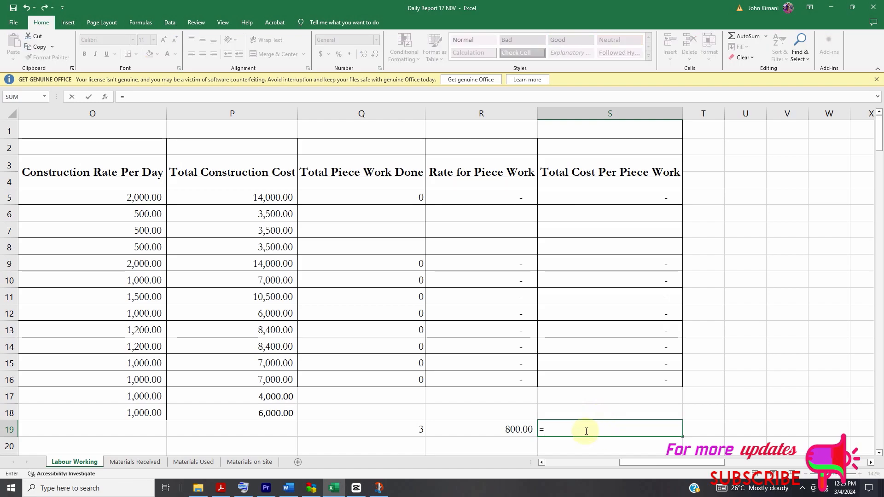
{"action": "left_click", "coordinate": [501, 433]}
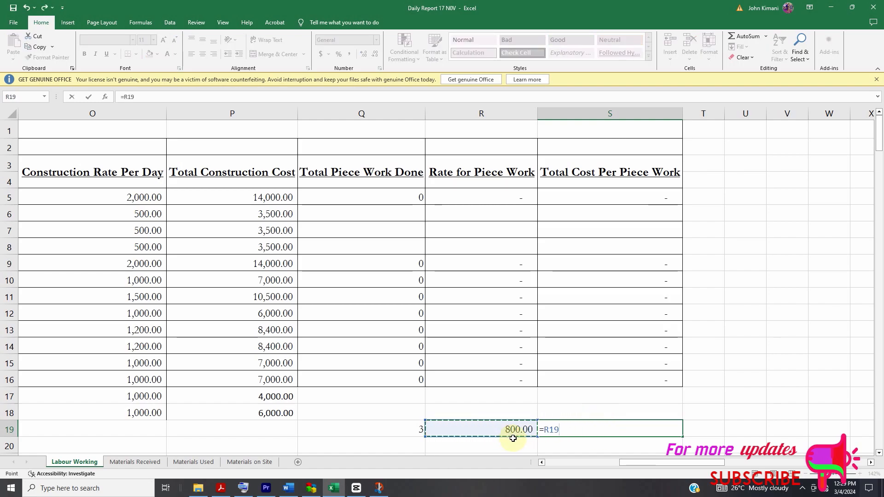
{"action": "type", "text": "*"}
{"action": "left_click", "coordinate": [393, 428]}
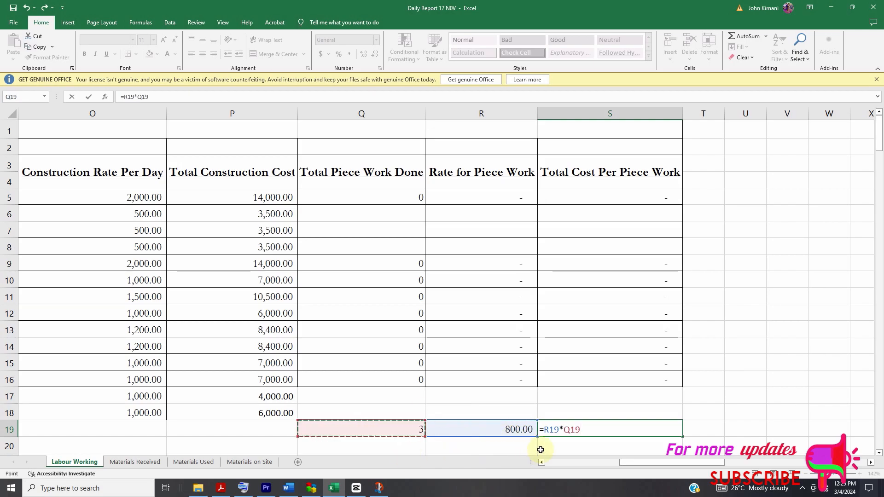
{"action": "key", "text": "Return"}
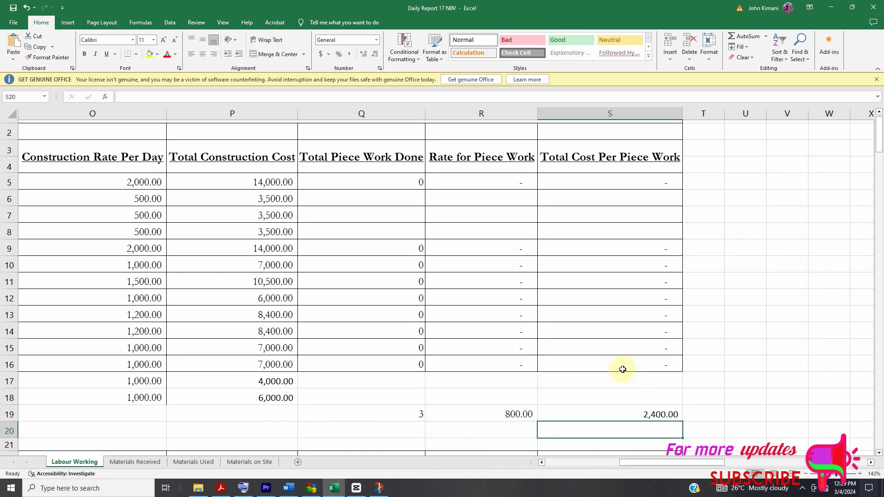
- Start a new worker entry in row 20 with serial number 10 in A20 and the worker's name in B20
{"action": "scroll", "coordinate": [621, 366], "scroll_direction": "down", "scroll_amount": 5}
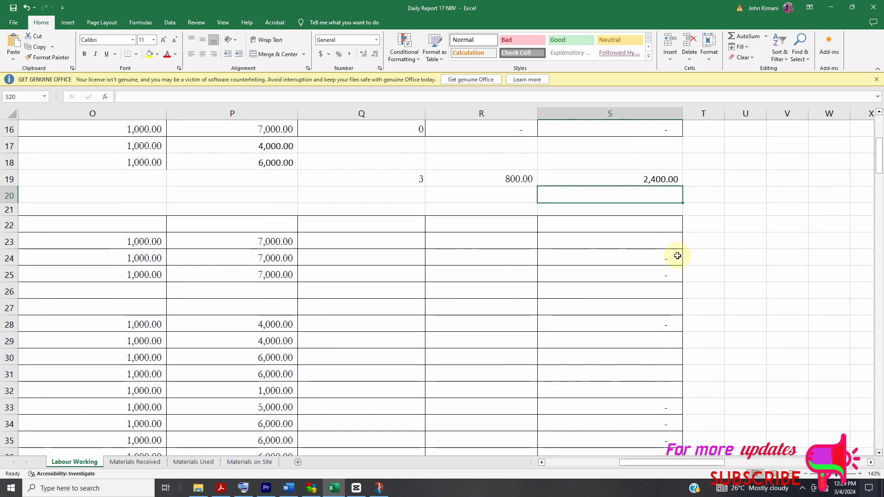
{"action": "scroll", "coordinate": [655, 207], "scroll_direction": "up", "scroll_amount": 1}
{"action": "left_click_drag", "start_coordinate": [645, 464], "coordinate": [546, 463]}
{"action": "scroll", "coordinate": [276, 325], "scroll_direction": "up", "scroll_amount": 2}
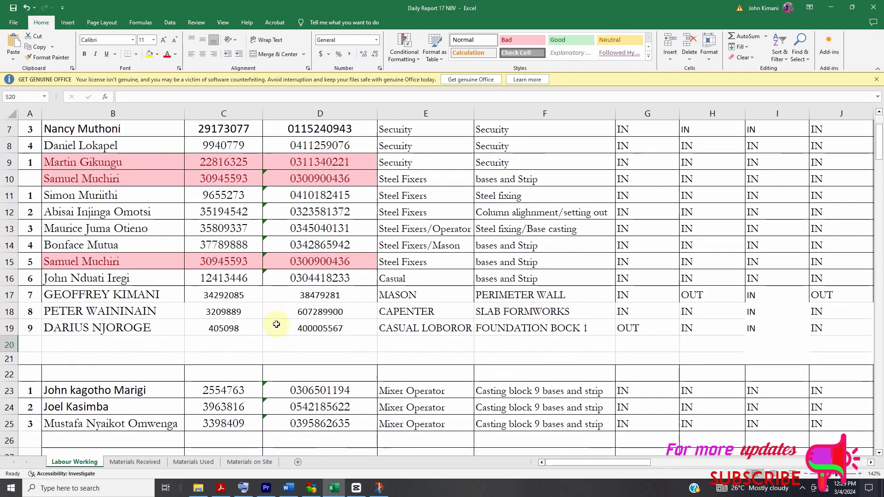
{"action": "scroll", "coordinate": [277, 286], "scroll_direction": "down", "scroll_amount": 1}
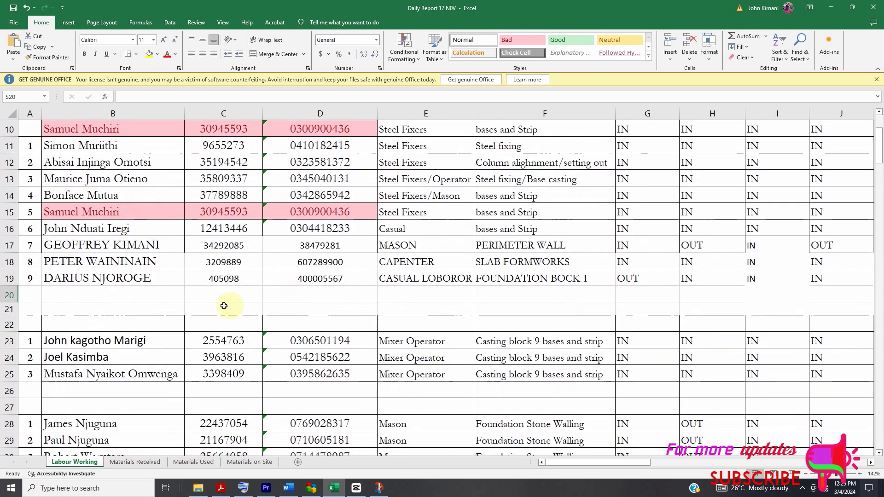
{"action": "left_click", "coordinate": [25, 291]}
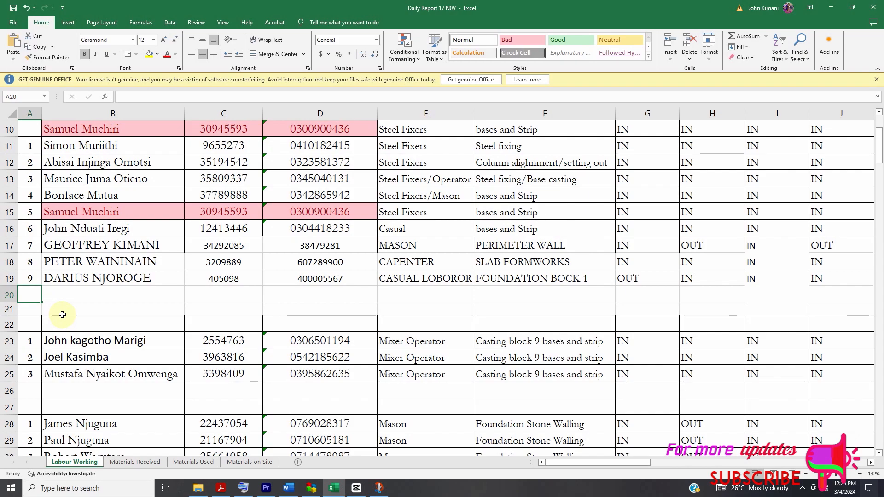
{"action": "type", "text": "10"}
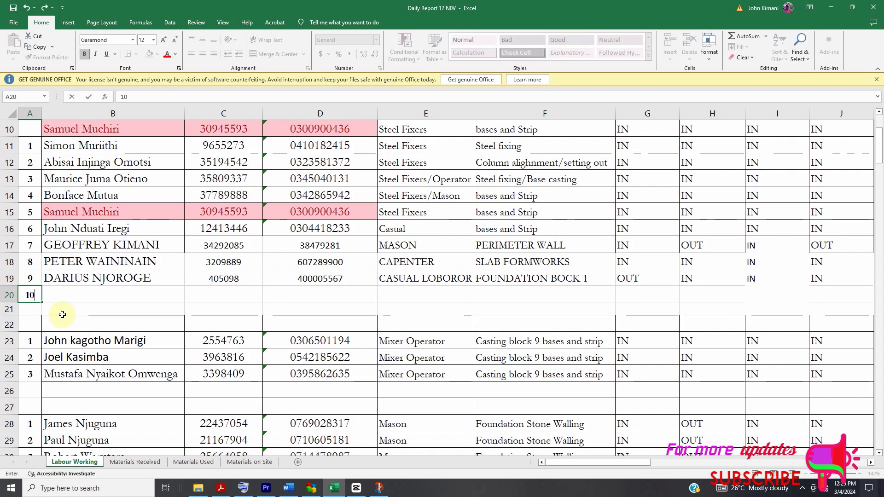
{"action": "scroll", "coordinate": [73, 309], "scroll_direction": "up", "scroll_amount": 1}
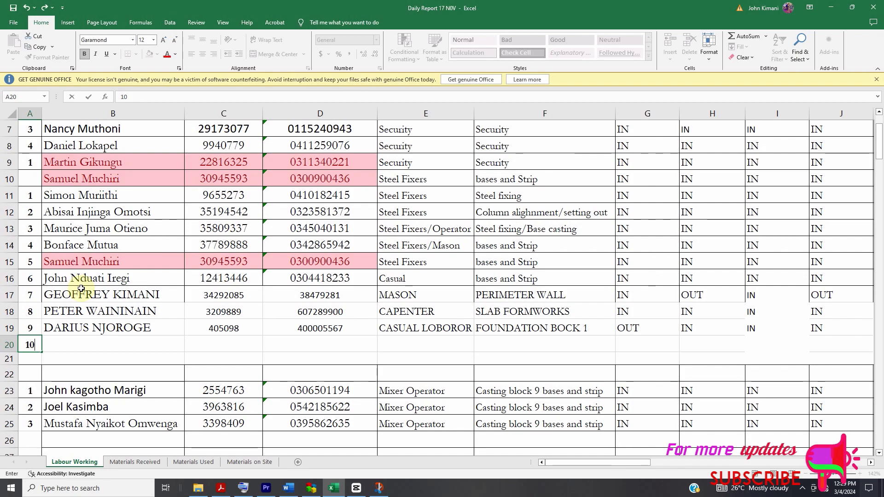
{"action": "left_click", "coordinate": [117, 341]}
{"action": "type", "text": "Mustafi"}
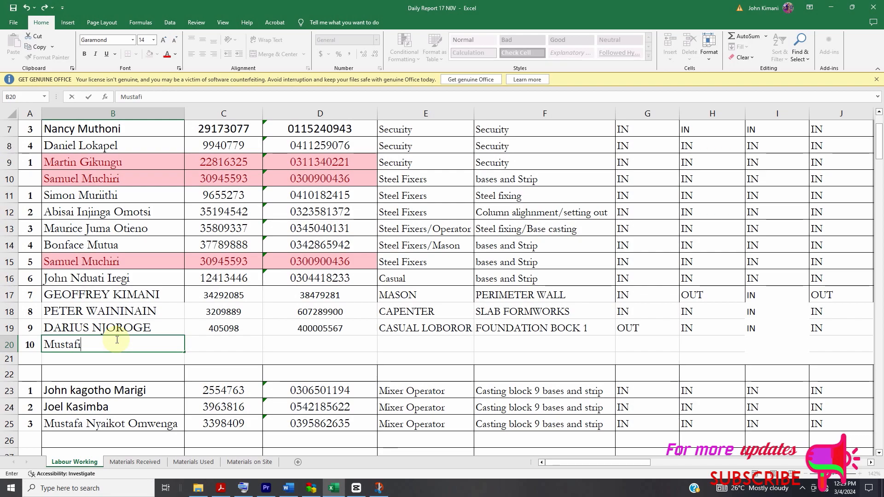
- Enter the row 20 worker's ID number in C20 and phone number in D20, repeating those of the row 25 worker
{"action": "left_click", "coordinate": [233, 346]}
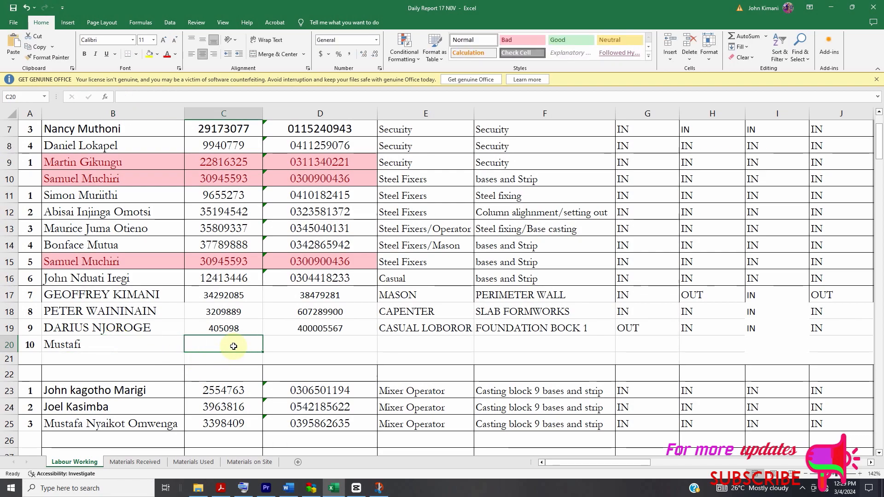
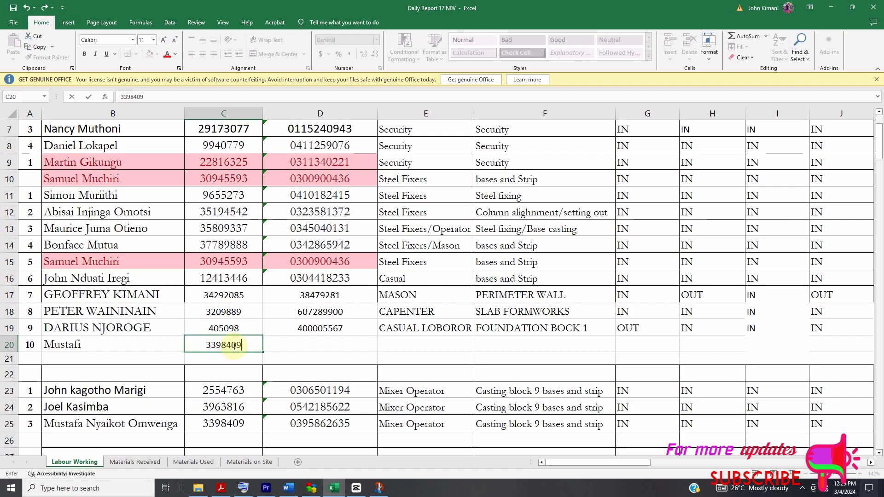
{"action": "key", "text": "Tab"}
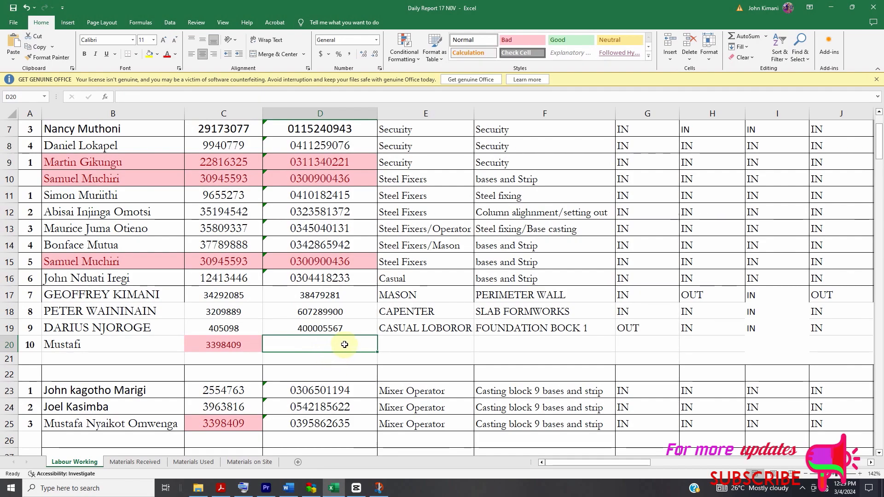
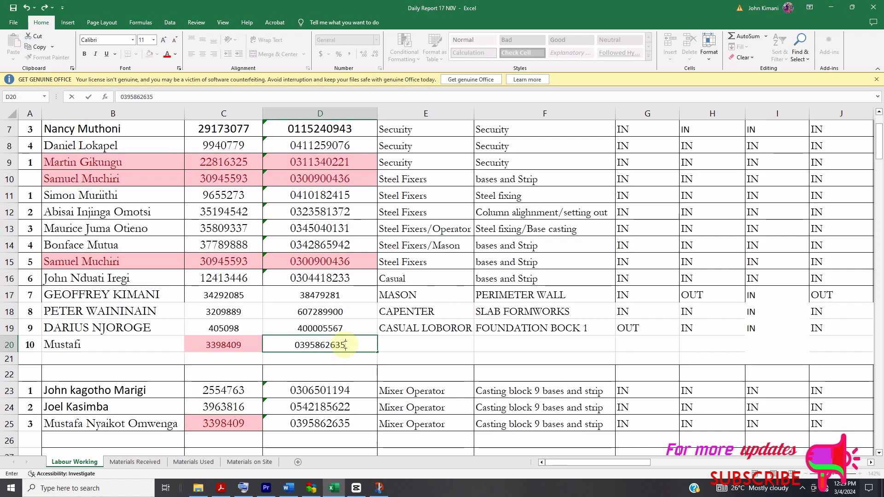
- Enter Casual as the row 20 worker's trade in E20 and Perimeter wall as the work done in F20
{"action": "double_click", "coordinate": [427, 347]}
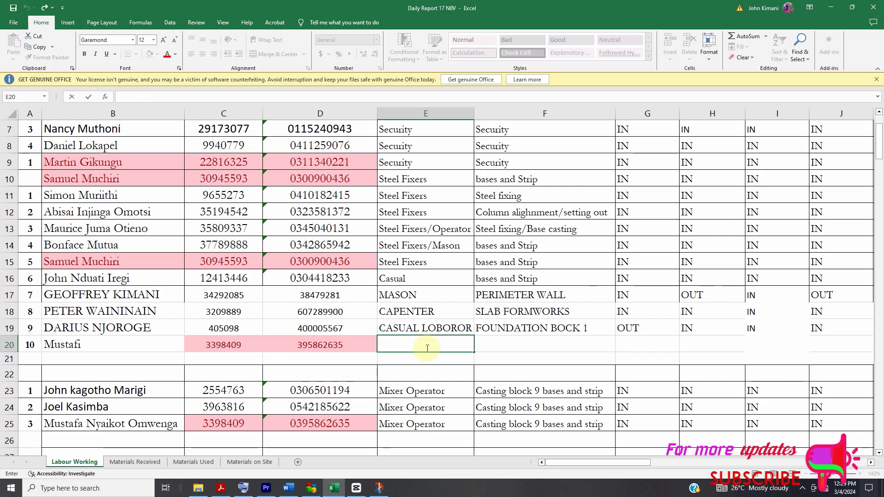
{"action": "type", "text": "Casual"}
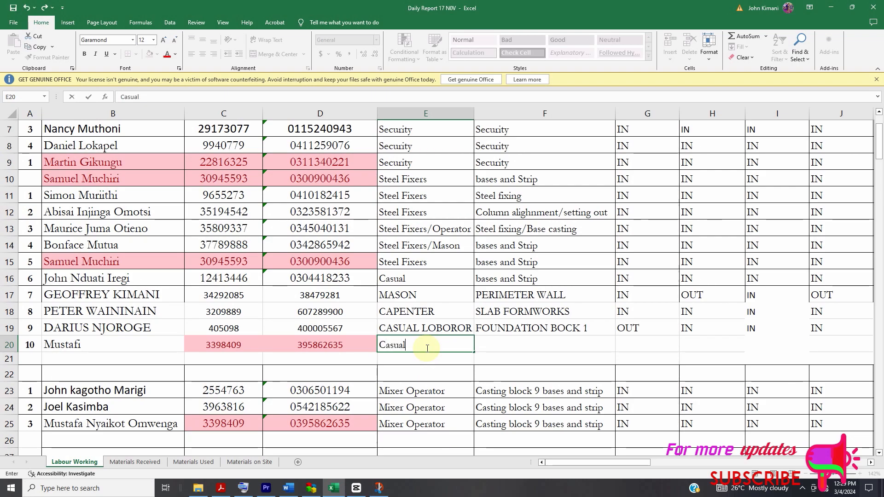
{"action": "left_click", "coordinate": [529, 347]}
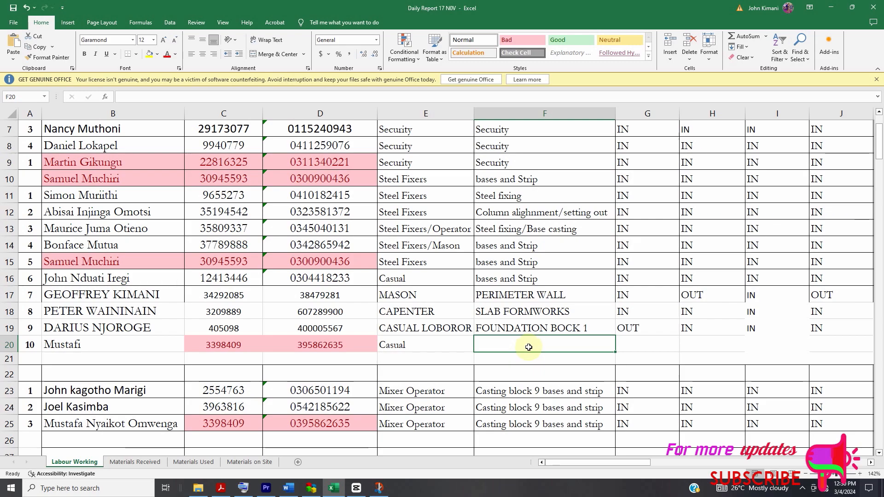
{"action": "key", "text": "Tab"}
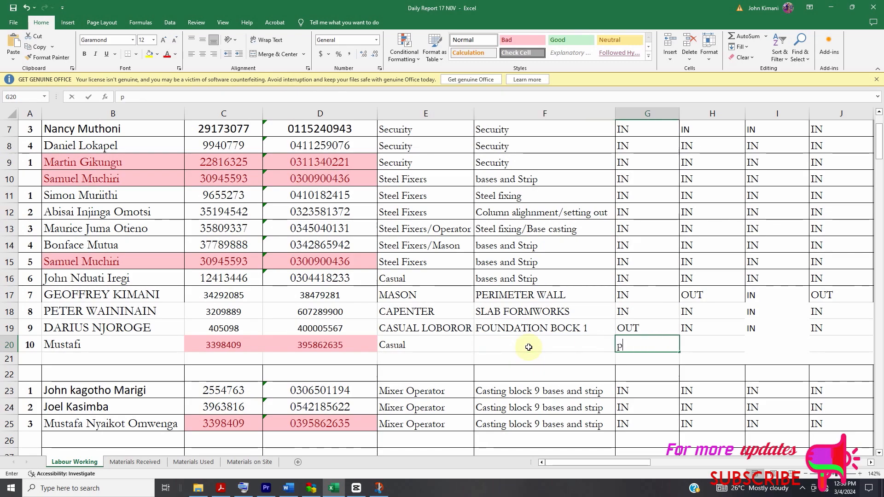
{"action": "key", "text": "BackSpace"}
{"action": "left_click", "coordinate": [529, 347]}
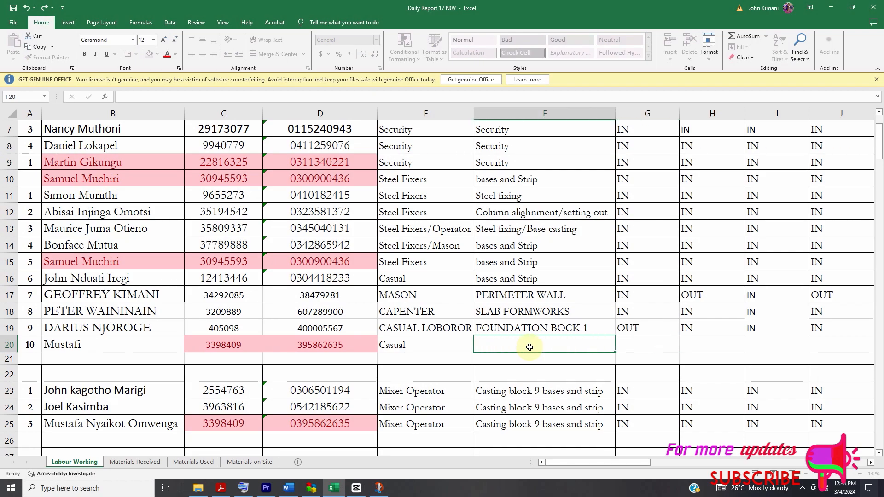
{"action": "type", "text": "Peri"}
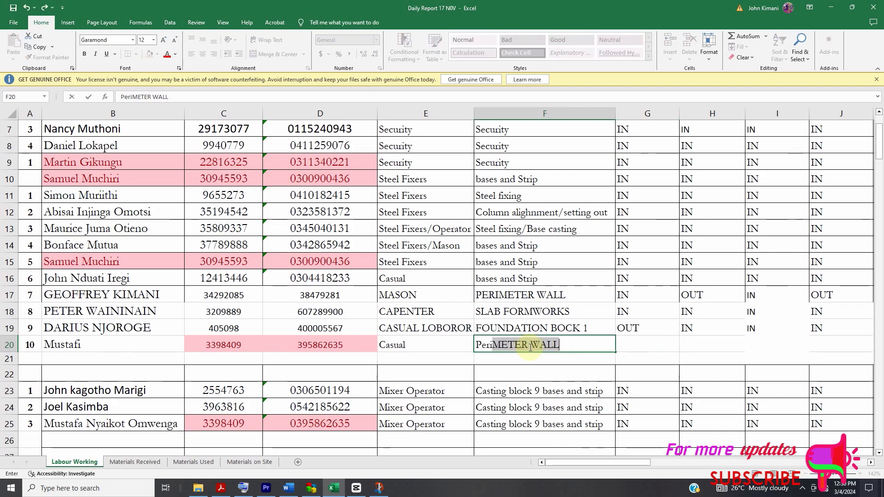
{"action": "type", "text": "meter wall"}
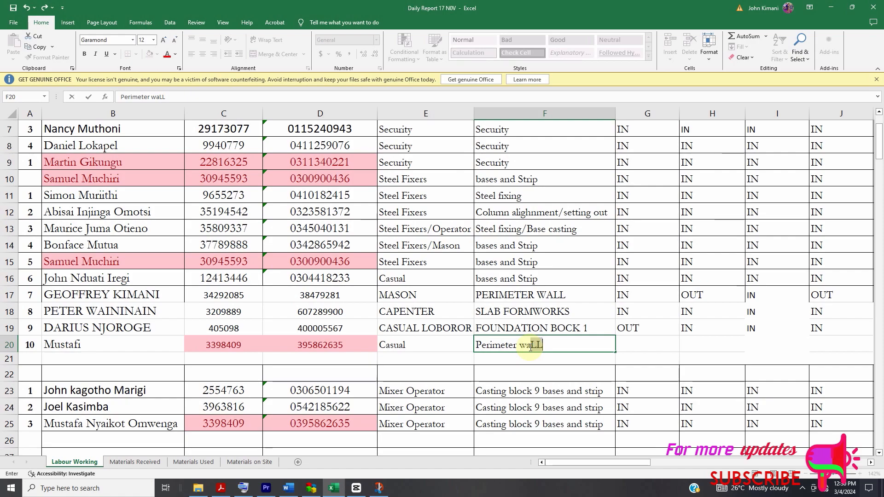
- Mark the row 20 worker IN in G20 and fill the entry across the attendance days to M20
{"action": "left_click", "coordinate": [623, 344]}
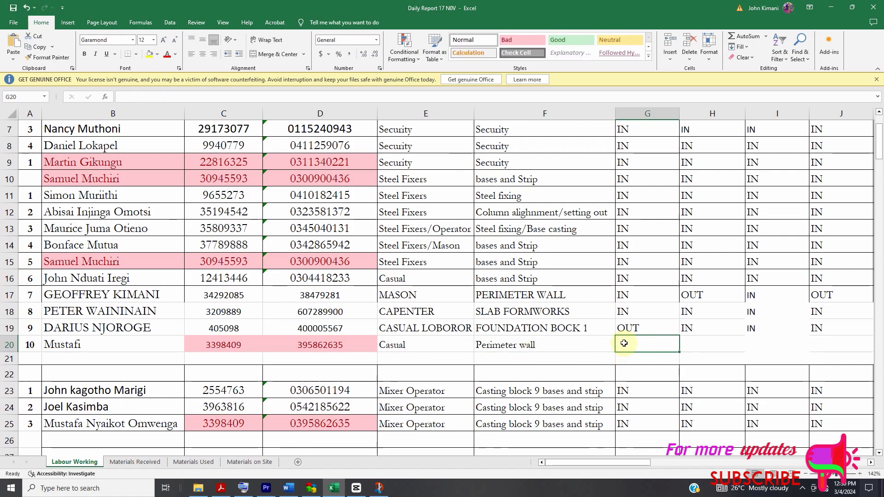
{"action": "type", "text": "in"}
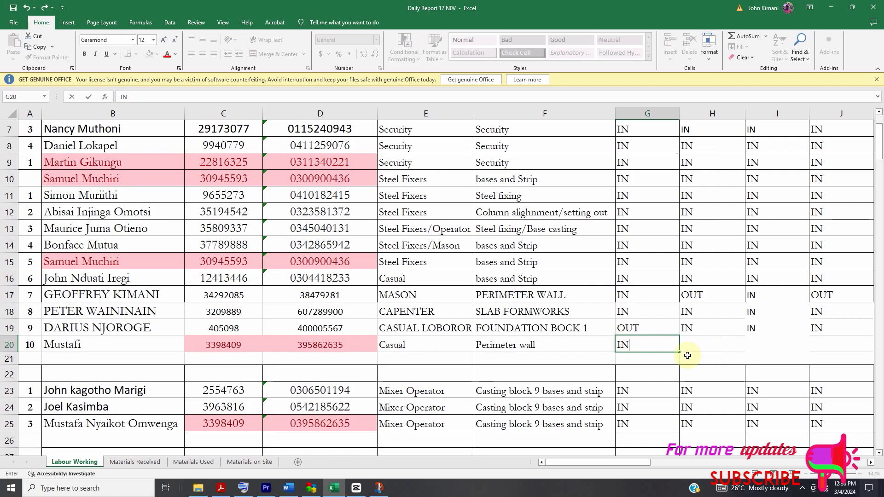
{"action": "left_click", "coordinate": [701, 355]}
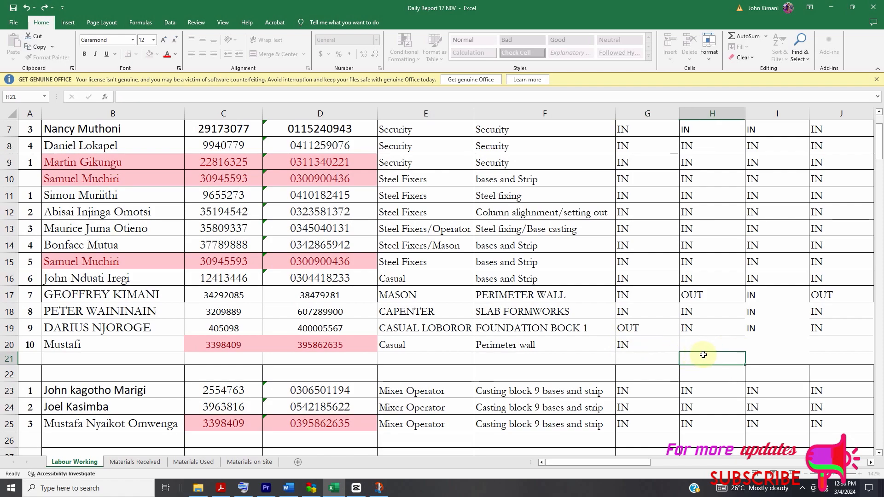
{"action": "left_click", "coordinate": [671, 347]}
{"action": "mouse_move", "coordinate": [678, 353]}
{"action": "left_mouse_down"}
{"action": "mouse_move", "coordinate": [866, 351]}
{"action": "mouse_move", "coordinate": [673, 369]}
{"action": "mouse_move", "coordinate": [402, 375]}
{"action": "mouse_move", "coordinate": [174, 360]}
{"action": "left_mouse_up"}
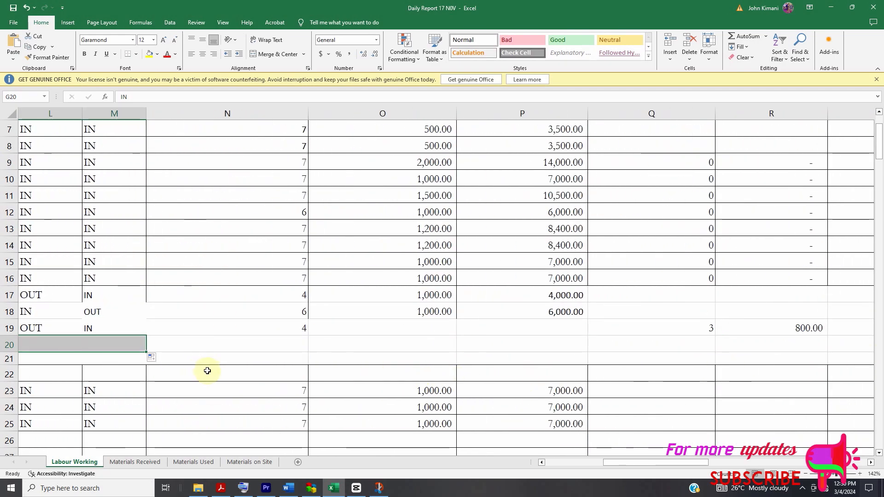
- Copy the total days worked formula from N19 down to N20
{"action": "left_click", "coordinate": [137, 321]}
{"action": "left_click", "coordinate": [256, 345]}
{"action": "mouse_move", "coordinate": [681, 461]}
{"action": "left_mouse_down"}
{"action": "mouse_move", "coordinate": [638, 462]}
{"action": "mouse_move", "coordinate": [664, 463]}
{"action": "left_mouse_up"}
{"action": "left_click", "coordinate": [611, 330]}
{"action": "left_click_drag", "start_coordinate": [630, 336], "coordinate": [630, 361]}
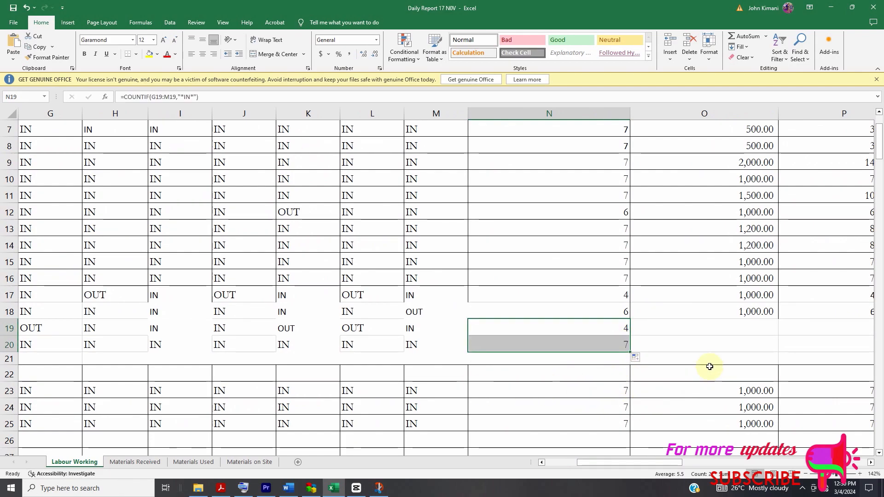
- Set the row 20 worker's construction rate per day to 500 in O20
{"action": "left_click", "coordinate": [722, 345]}
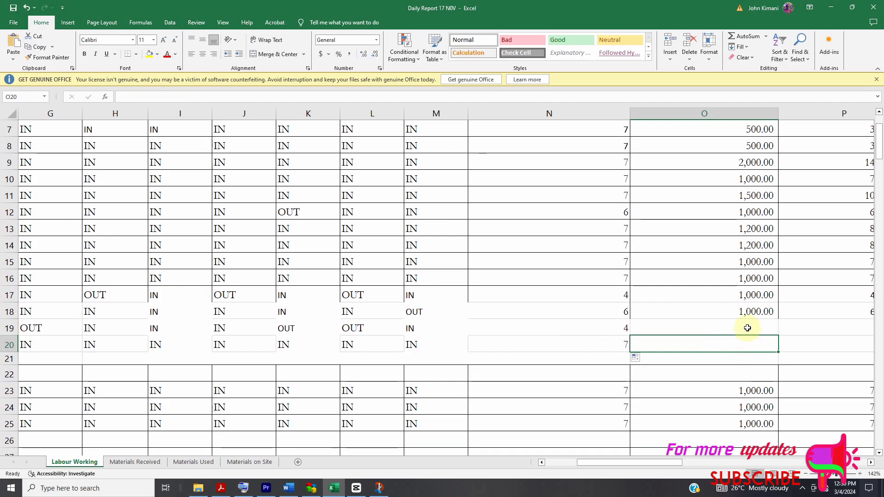
{"action": "type", "text": "500"}
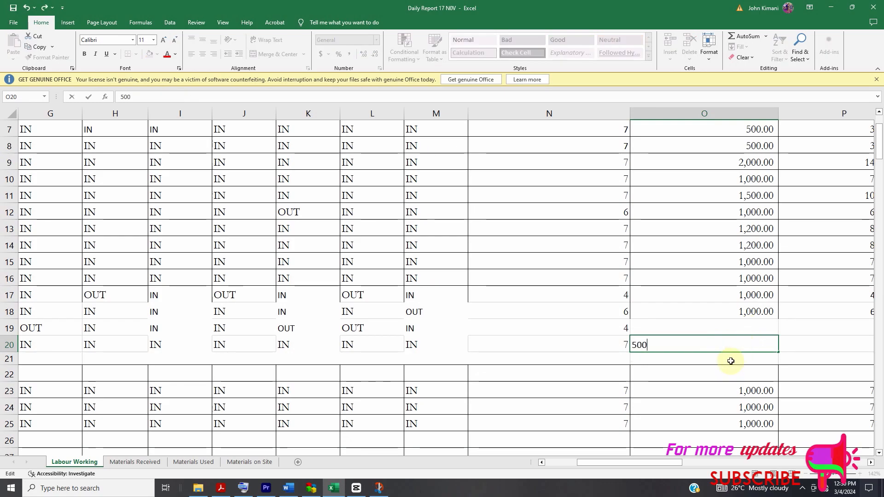
{"action": "left_click", "coordinate": [757, 361]}
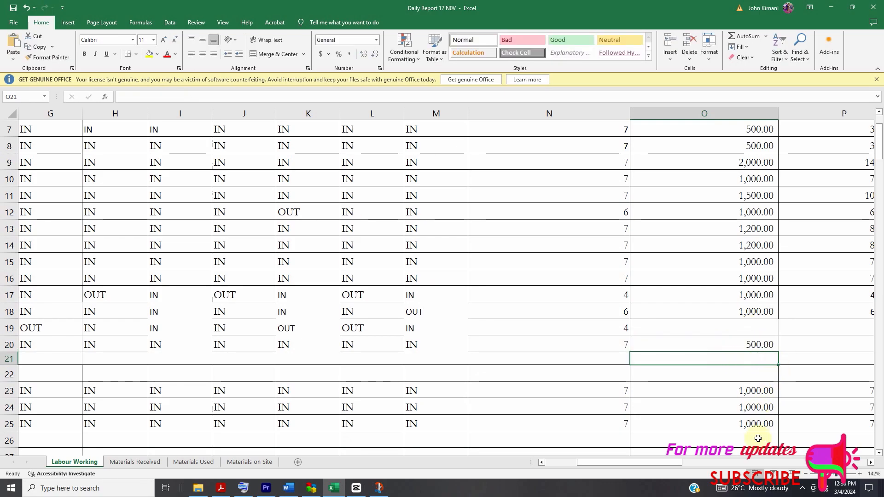
- Copy the construction cost formula from P18 down to P20
{"action": "left_click_drag", "start_coordinate": [685, 461], "coordinate": [687, 460]}
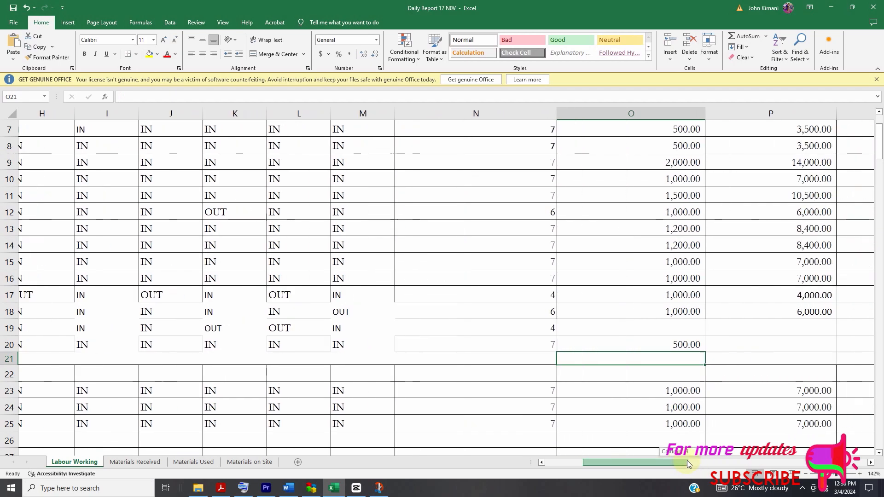
{"action": "left_click", "coordinate": [815, 315]}
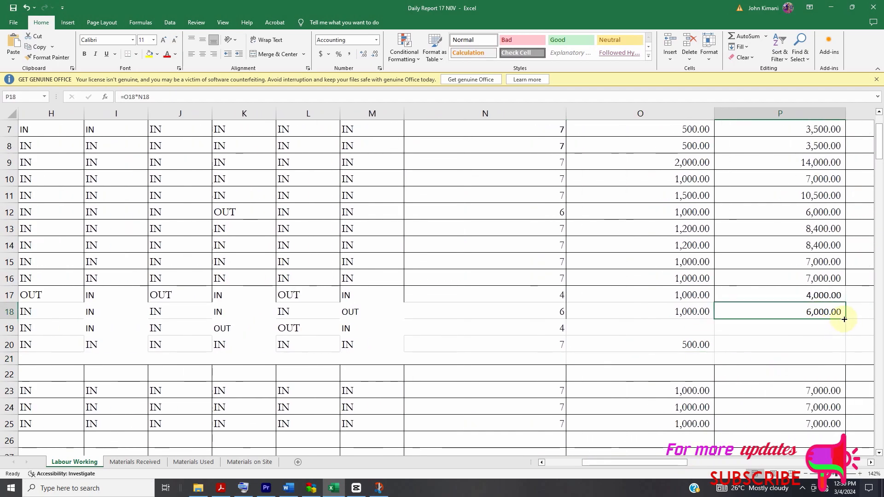
{"action": "left_click_drag", "start_coordinate": [845, 319], "coordinate": [832, 361]}
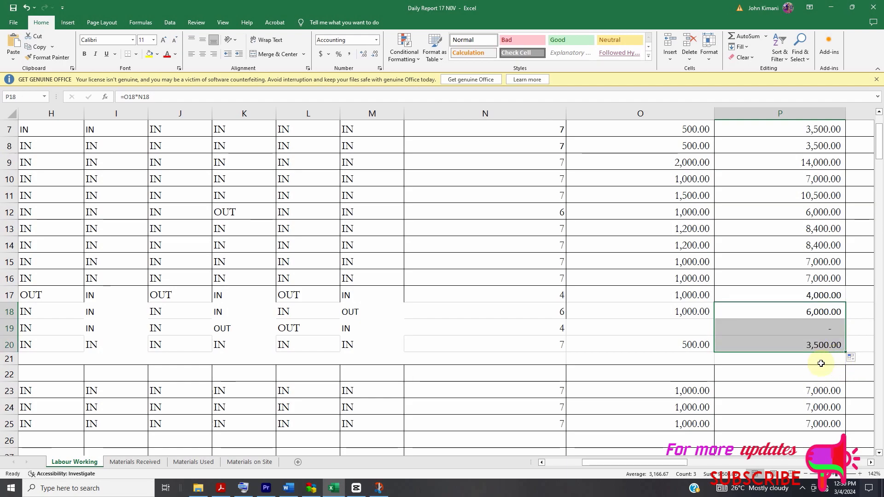
- Examine the worker list for names, ID numbers and telephone numbers highlighted as duplicates
{"action": "left_click_drag", "start_coordinate": [688, 462], "coordinate": [604, 463]}
{"action": "scroll", "coordinate": [419, 286], "scroll_direction": "down", "scroll_amount": 2}
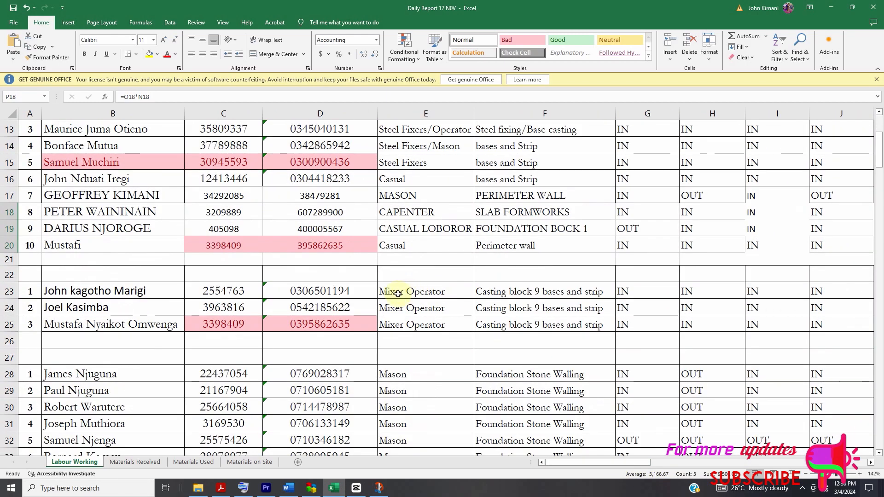
{"action": "scroll", "coordinate": [230, 256], "scroll_direction": "up", "scroll_amount": 1}
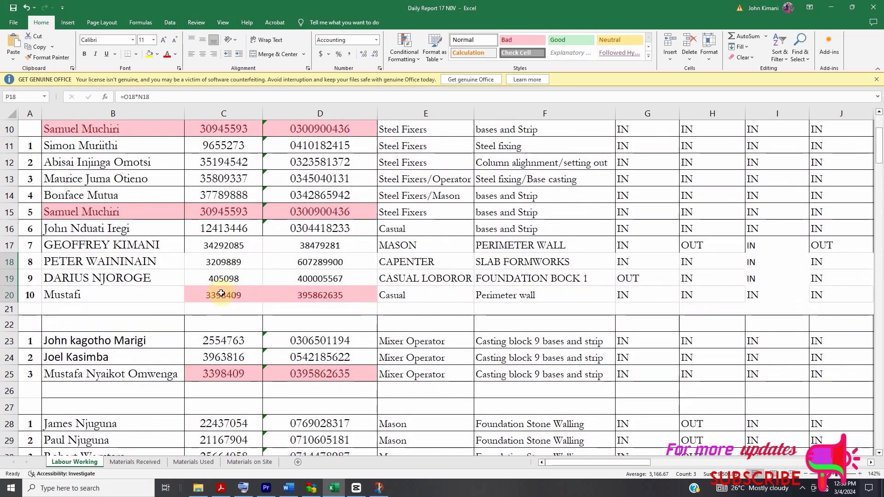
{"action": "scroll", "coordinate": [244, 333], "scroll_direction": "up", "scroll_amount": 1}
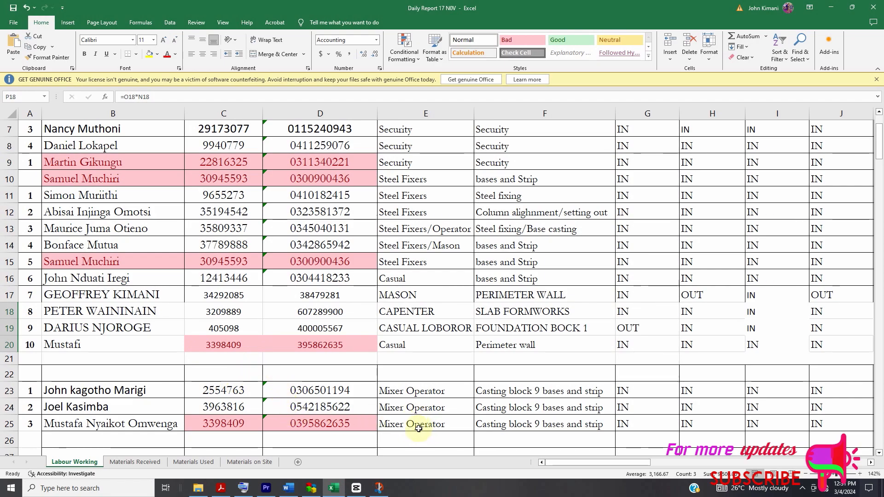
{"action": "scroll", "coordinate": [334, 410], "scroll_direction": "up", "scroll_amount": 1}
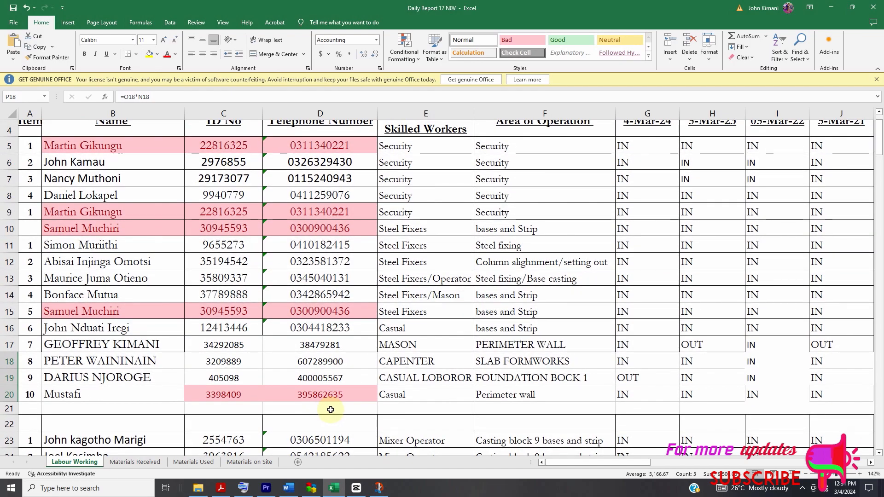
{"action": "scroll", "coordinate": [338, 408], "scroll_direction": "down", "scroll_amount": 2}
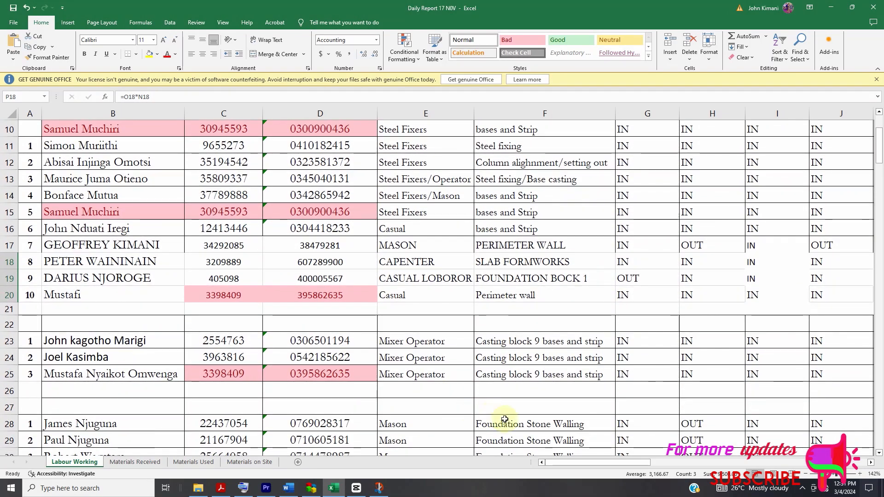
{"action": "scroll", "coordinate": [449, 387], "scroll_direction": "up", "scroll_amount": 1}
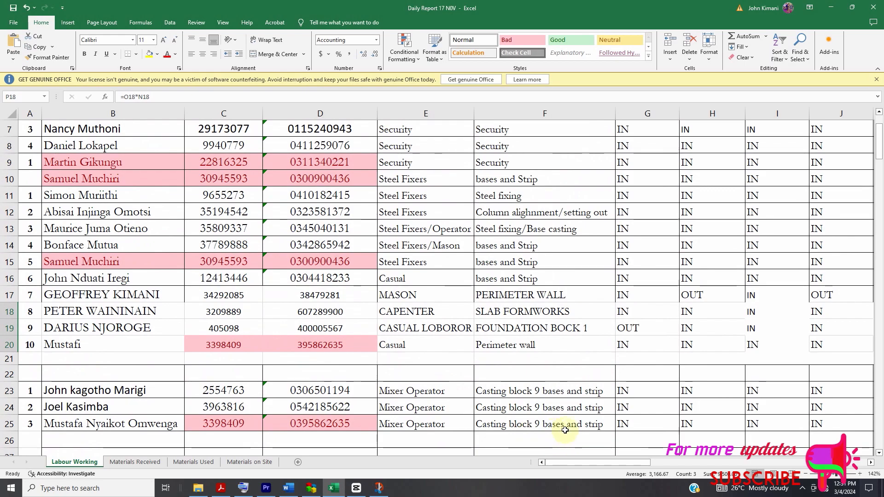
{"action": "scroll", "coordinate": [388, 407], "scroll_direction": "up", "scroll_amount": 1}
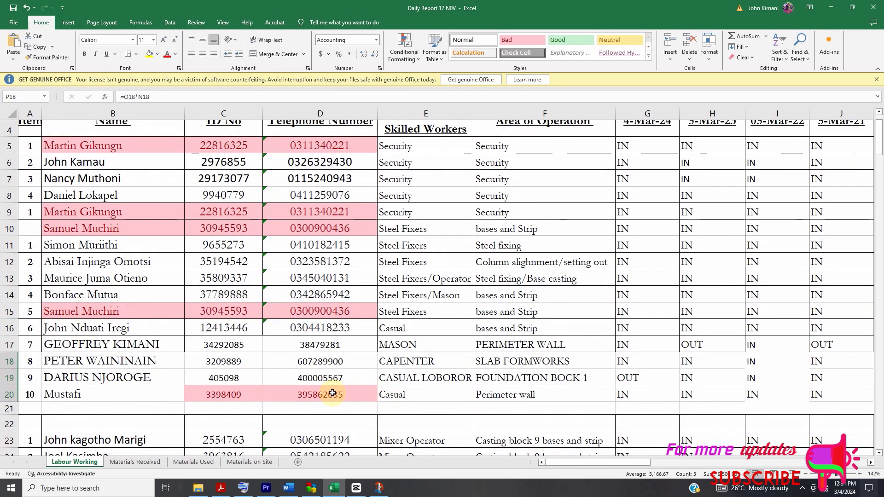
{"action": "scroll", "coordinate": [332, 394], "scroll_direction": "down", "scroll_amount": 1}
{"action": "scroll", "coordinate": [311, 329], "scroll_direction": "up", "scroll_amount": 2}
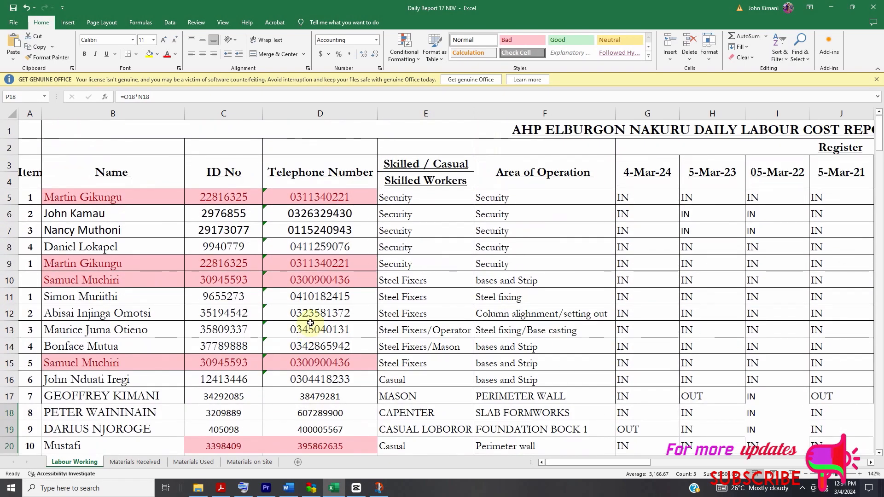
- Highlight duplicate values in the Name, ID No and Telephone Number entries from B5 down with Green Fill with Dark Green Text
{"action": "left_click", "coordinate": [413, 59]}
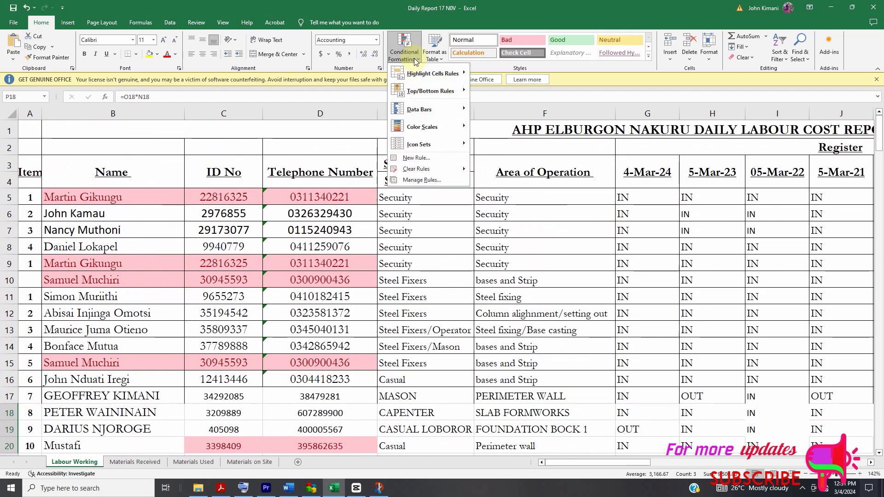
{"action": "mouse_move", "coordinate": [407, 76]}
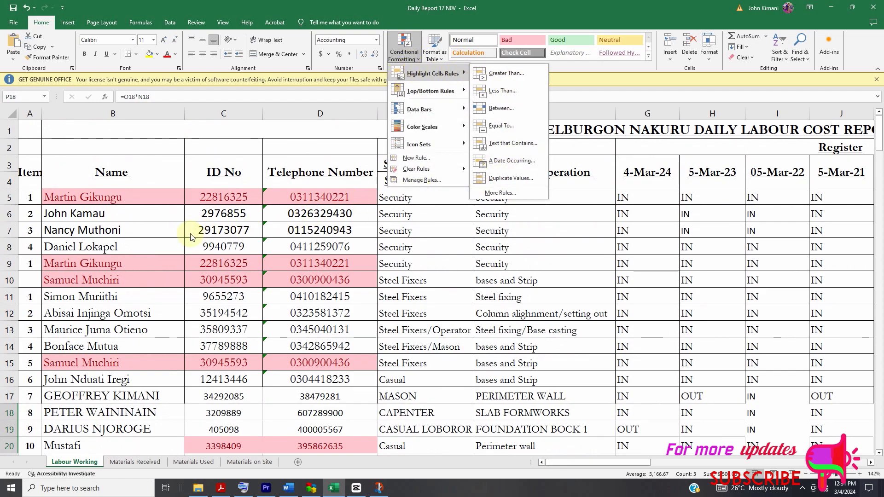
{"action": "left_click", "coordinate": [70, 198]}
{"action": "left_click_drag", "start_coordinate": [70, 198], "coordinate": [312, 232]}
{"action": "scroll", "coordinate": [343, 279], "scroll_direction": "up", "scroll_amount": 11}
{"action": "scroll", "coordinate": [349, 189], "scroll_direction": "up", "scroll_amount": 20}
{"action": "scroll", "coordinate": [345, 217], "scroll_direction": "up", "scroll_amount": 16}
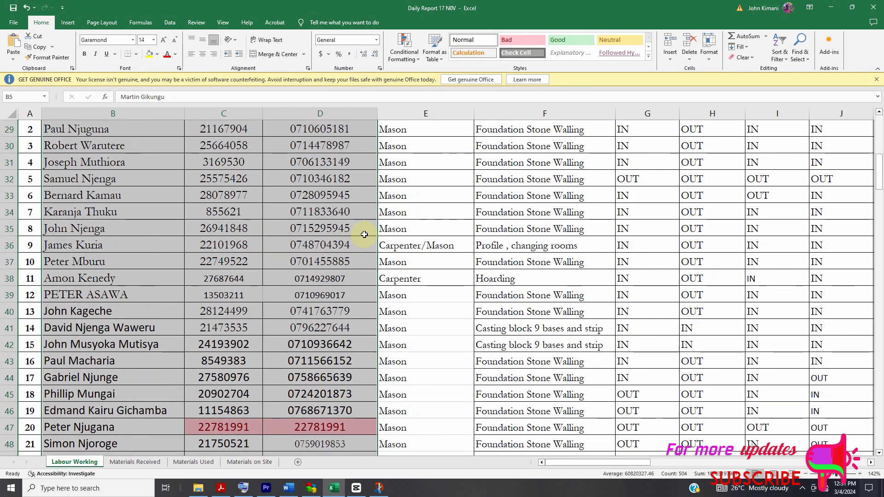
{"action": "scroll", "coordinate": [364, 235], "scroll_direction": "up", "scroll_amount": 9}
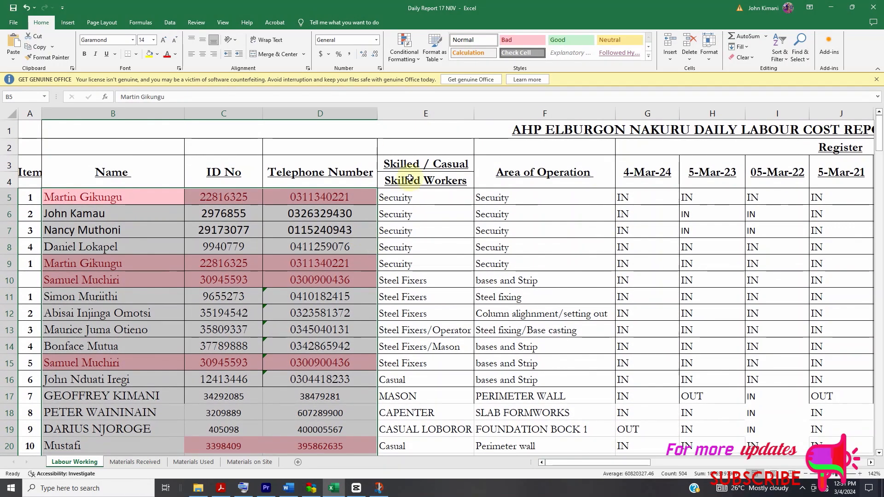
{"action": "left_click", "coordinate": [412, 54]}
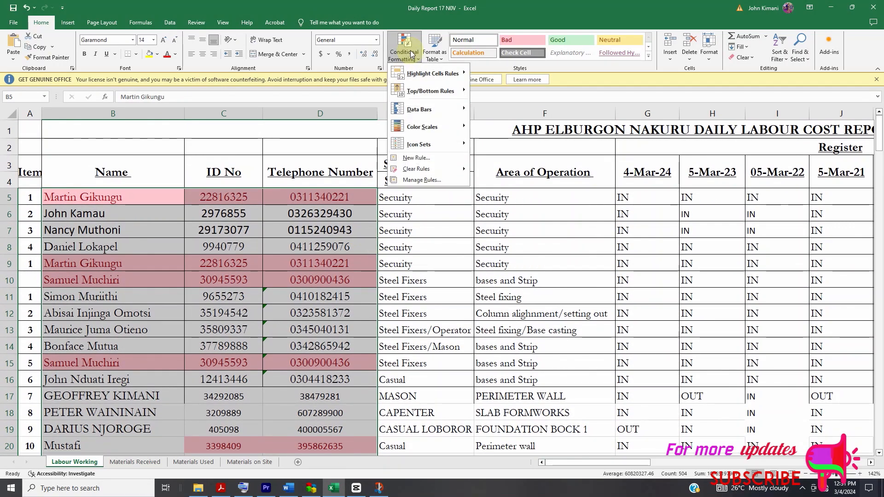
{"action": "mouse_move", "coordinate": [414, 76]}
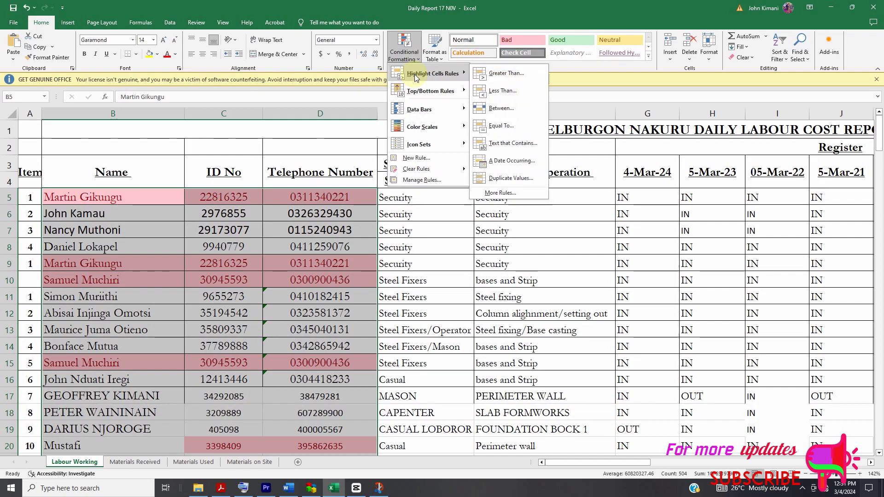
{"action": "left_click", "coordinate": [498, 176]}
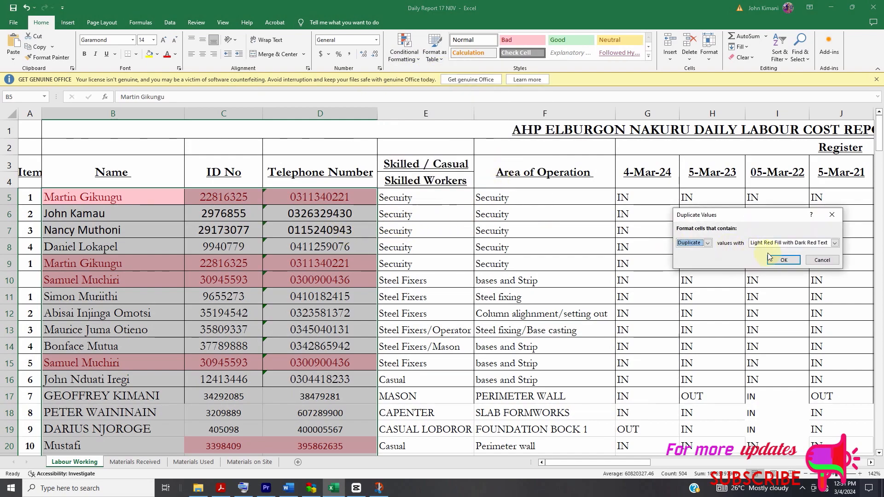
{"action": "left_click", "coordinate": [835, 244]}
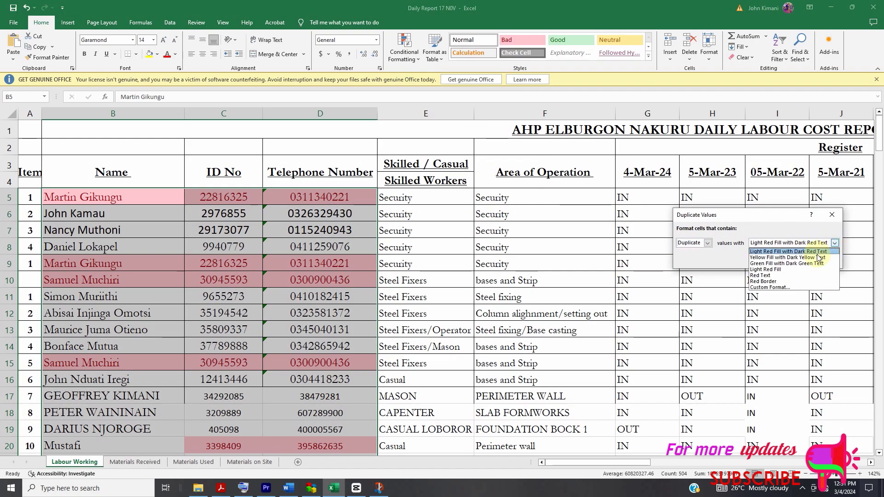
{"action": "left_click", "coordinate": [801, 263]}
{"action": "left_click", "coordinate": [784, 261]}
{"action": "scroll", "coordinate": [331, 272], "scroll_direction": "down", "scroll_amount": 5}
{"action": "left_click", "coordinate": [320, 292]}
{"action": "scroll", "coordinate": [320, 294], "scroll_direction": "up", "scroll_amount": 2}
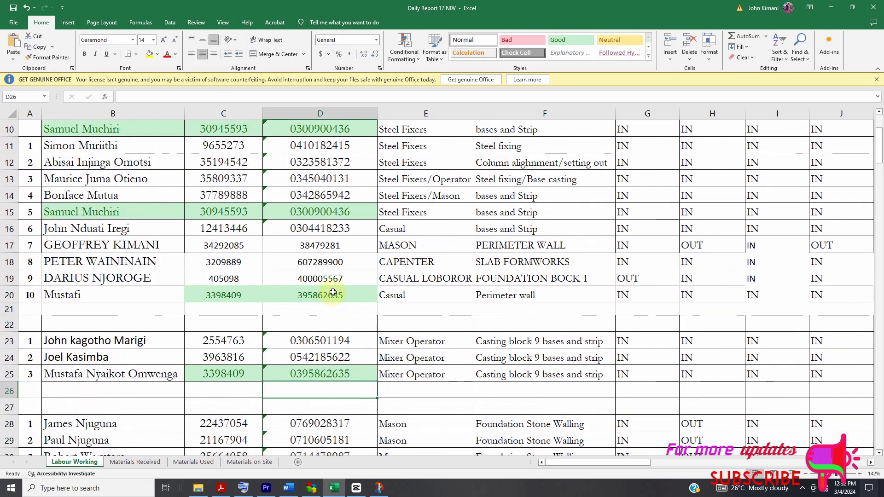
{"action": "scroll", "coordinate": [328, 328], "scroll_direction": "up", "scroll_amount": 1}
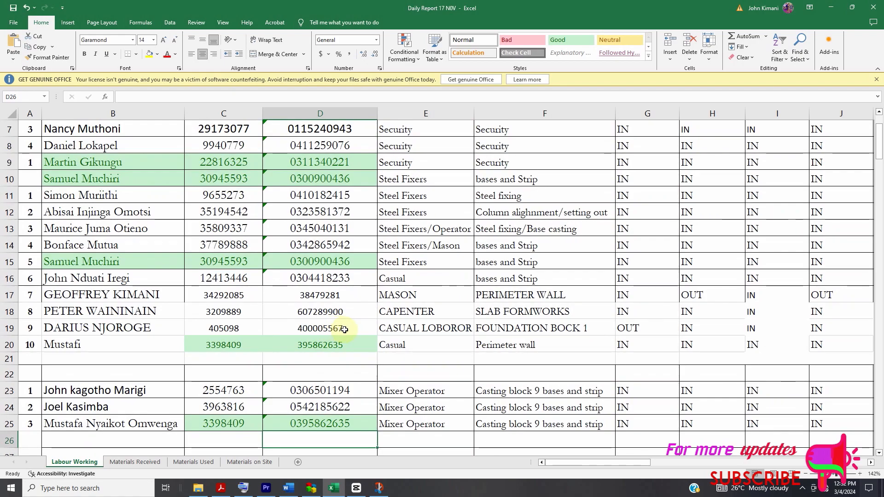
{"action": "scroll", "coordinate": [365, 365], "scroll_direction": "up", "scroll_amount": 2}
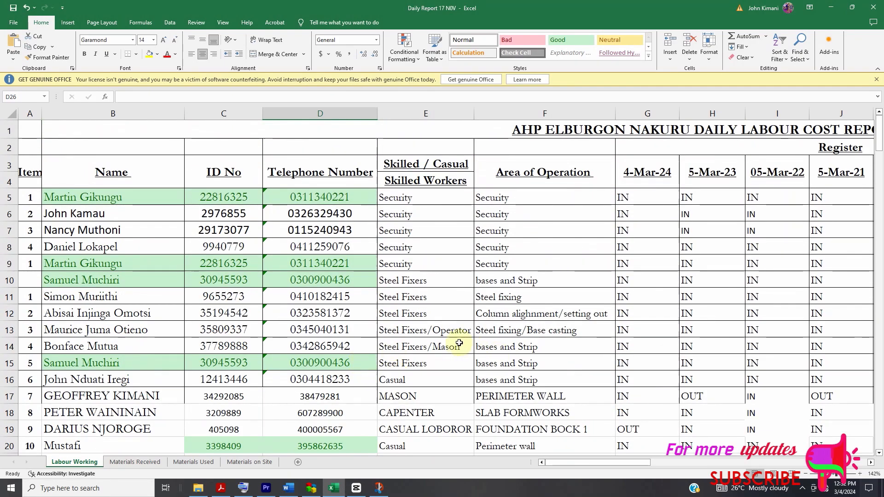
- Inspect the COUNTIF formulas that count the IN entries per attendance day in K181, M181 and L181
{"action": "mouse_move", "coordinate": [591, 465]}
{"action": "left_mouse_down"}
{"action": "mouse_move", "coordinate": [654, 465]}
{"action": "mouse_move", "coordinate": [574, 471]}
{"action": "left_mouse_up"}
{"action": "scroll", "coordinate": [599, 333], "scroll_direction": "down", "scroll_amount": 20}
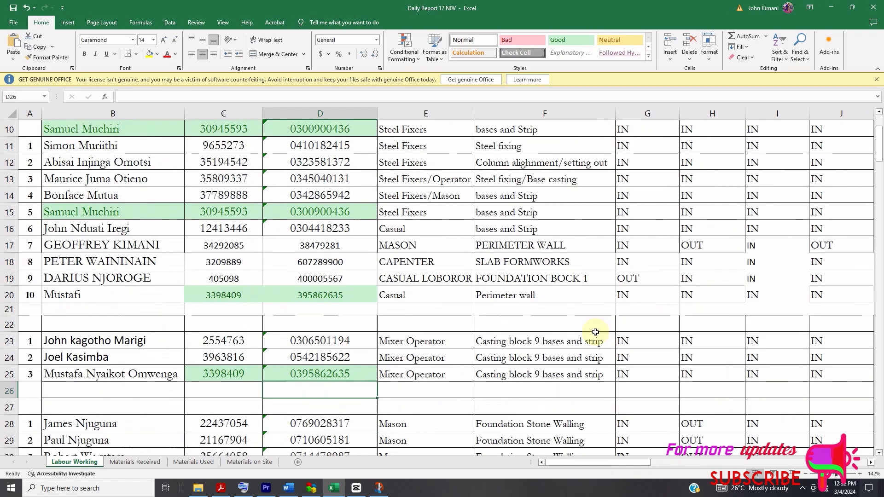
{"action": "scroll", "coordinate": [599, 334], "scroll_direction": "down", "scroll_amount": 20}
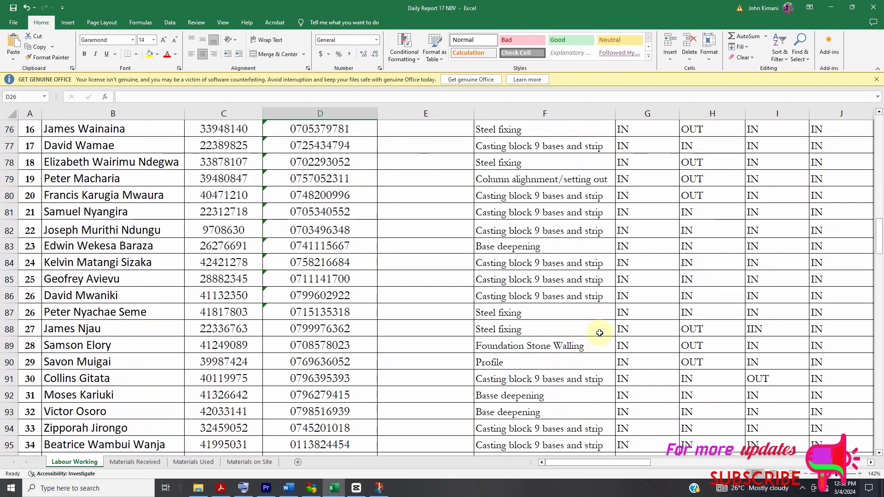
{"action": "scroll", "coordinate": [595, 344], "scroll_direction": "down", "scroll_amount": 10}
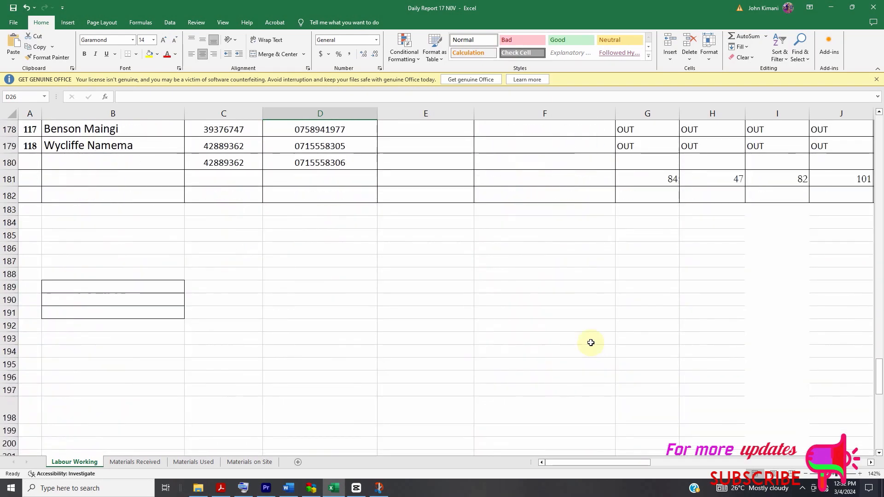
{"action": "scroll", "coordinate": [591, 343], "scroll_direction": "up", "scroll_amount": 2}
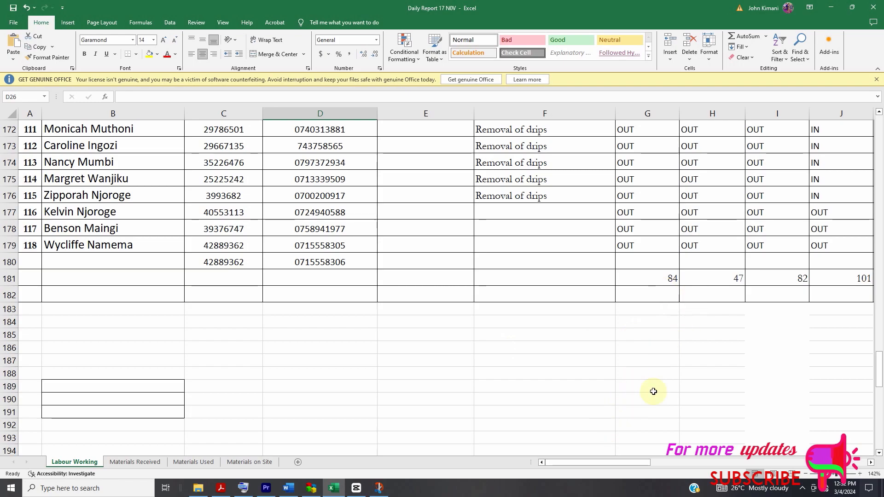
{"action": "left_click_drag", "start_coordinate": [628, 464], "coordinate": [649, 460]}
{"action": "double_click", "coordinate": [327, 279]}
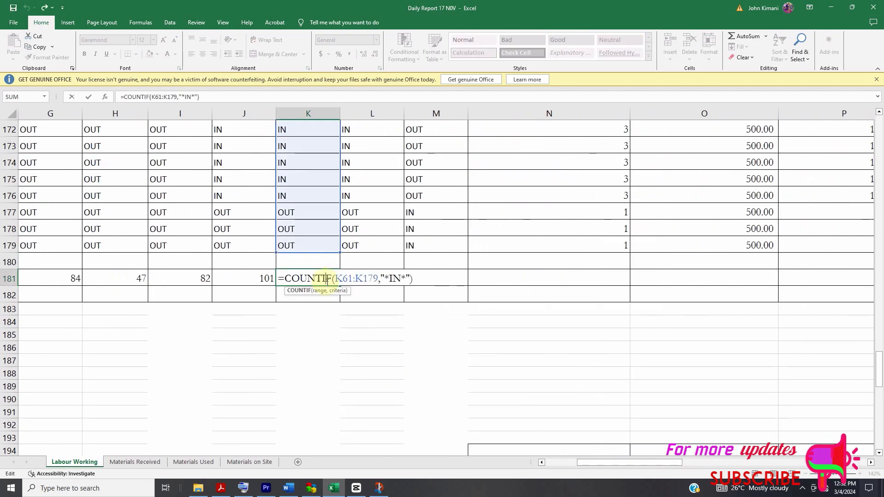
{"action": "left_click", "coordinate": [475, 265]}
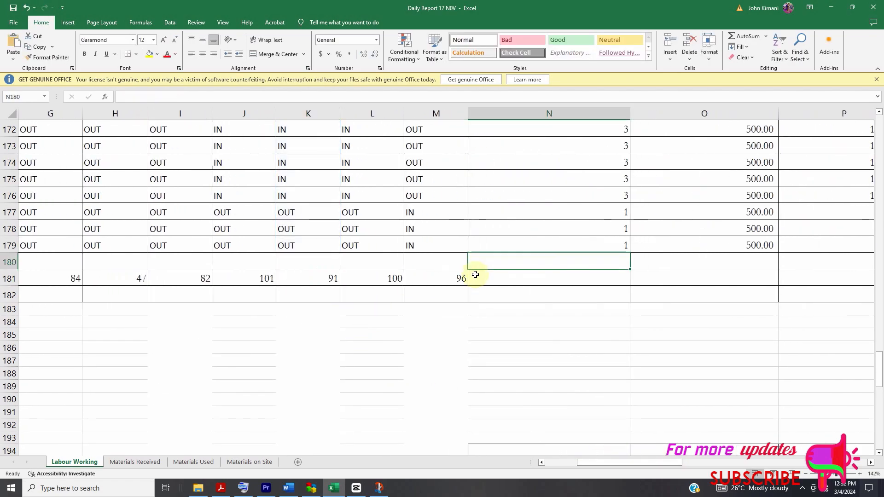
{"action": "double_click", "coordinate": [450, 278]}
{"action": "scroll", "coordinate": [533, 289], "scroll_direction": "up", "scroll_amount": 5}
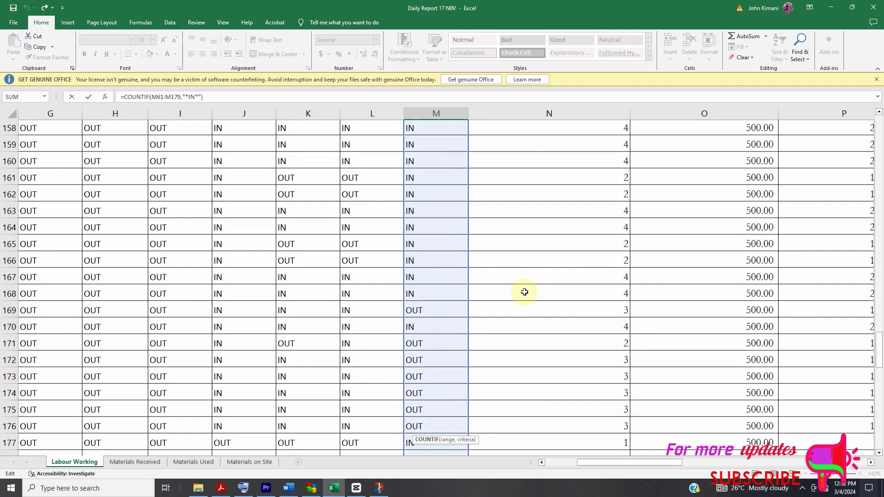
{"action": "scroll", "coordinate": [524, 291], "scroll_direction": "down", "scroll_amount": 6}
{"action": "left_click", "coordinate": [350, 228]}
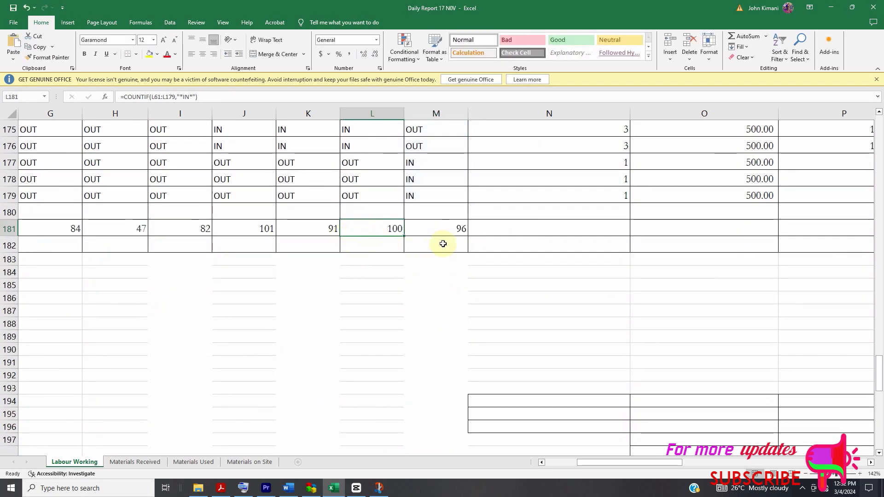
- Extend the row 181 attendance count formulas from G181:M181 across to P181
{"action": "left_click_drag", "start_coordinate": [68, 229], "coordinate": [593, 237]}
{"action": "left_click_drag", "start_coordinate": [823, 247], "coordinate": [441, 243]}
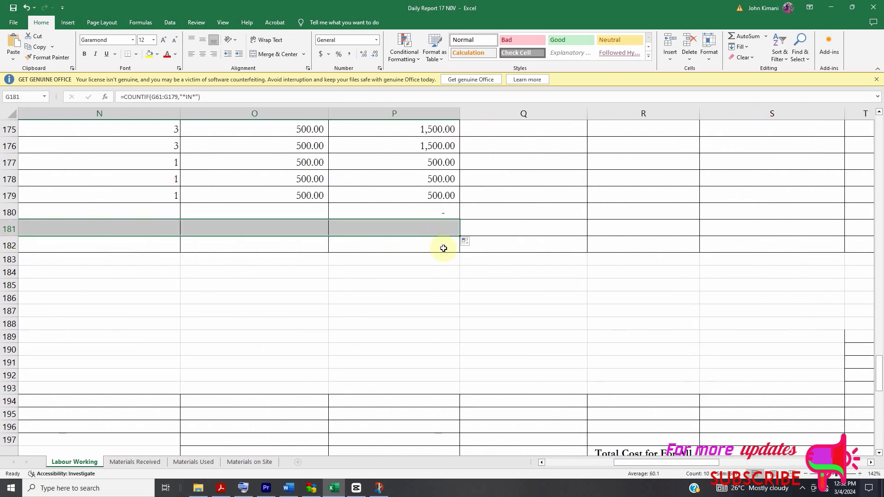
{"action": "left_click", "coordinate": [405, 283]}
{"action": "left_click_drag", "start_coordinate": [678, 462], "coordinate": [560, 462]}
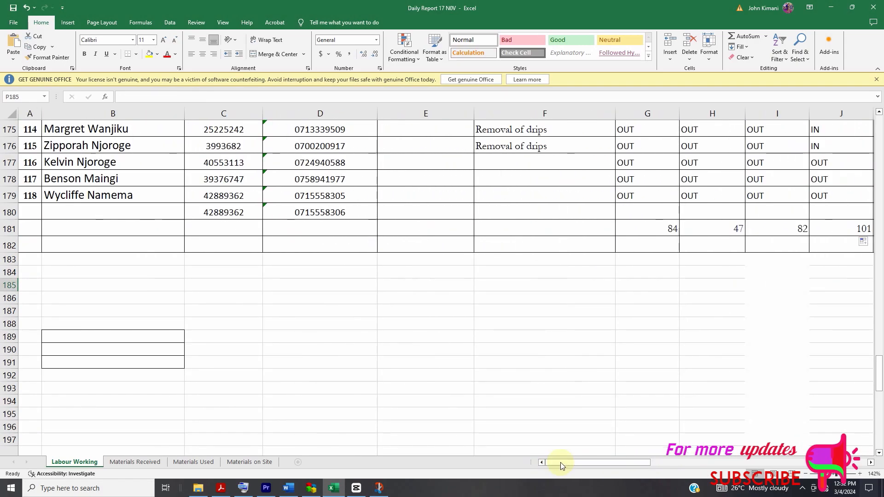
{"action": "left_click", "coordinate": [813, 489]}
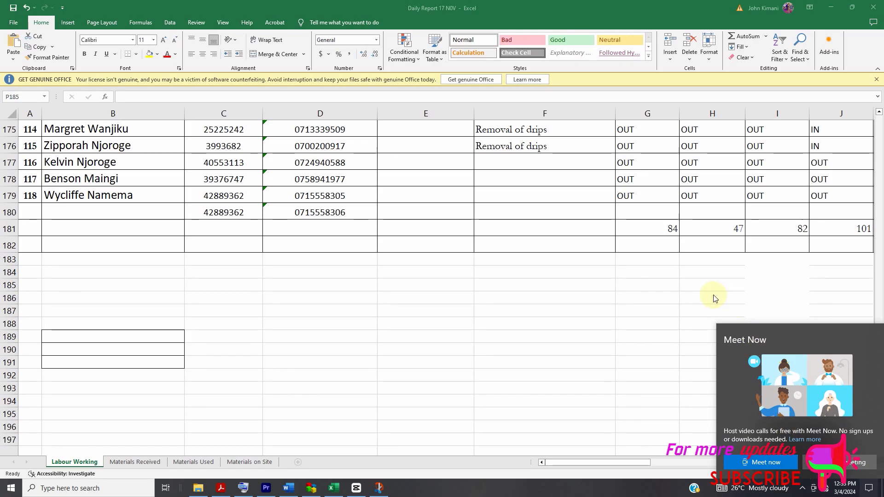
{"action": "left_click", "coordinate": [802, 488]}
{"action": "left_click", "coordinate": [811, 469]}
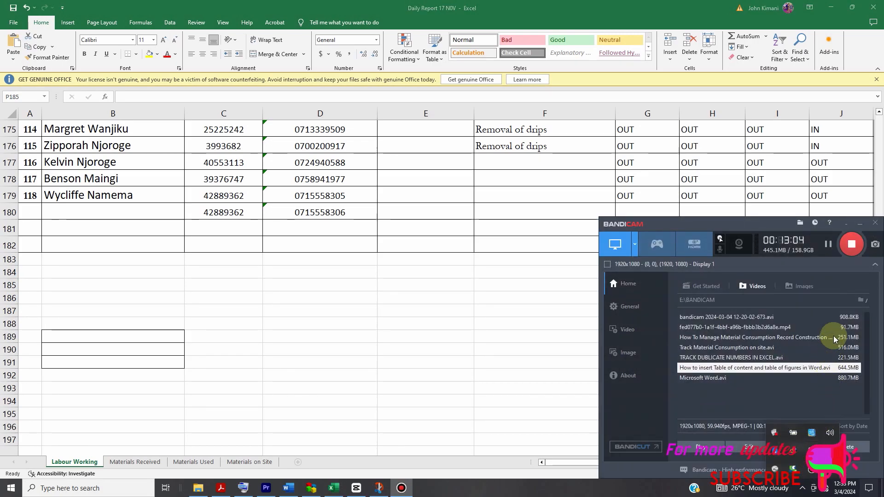